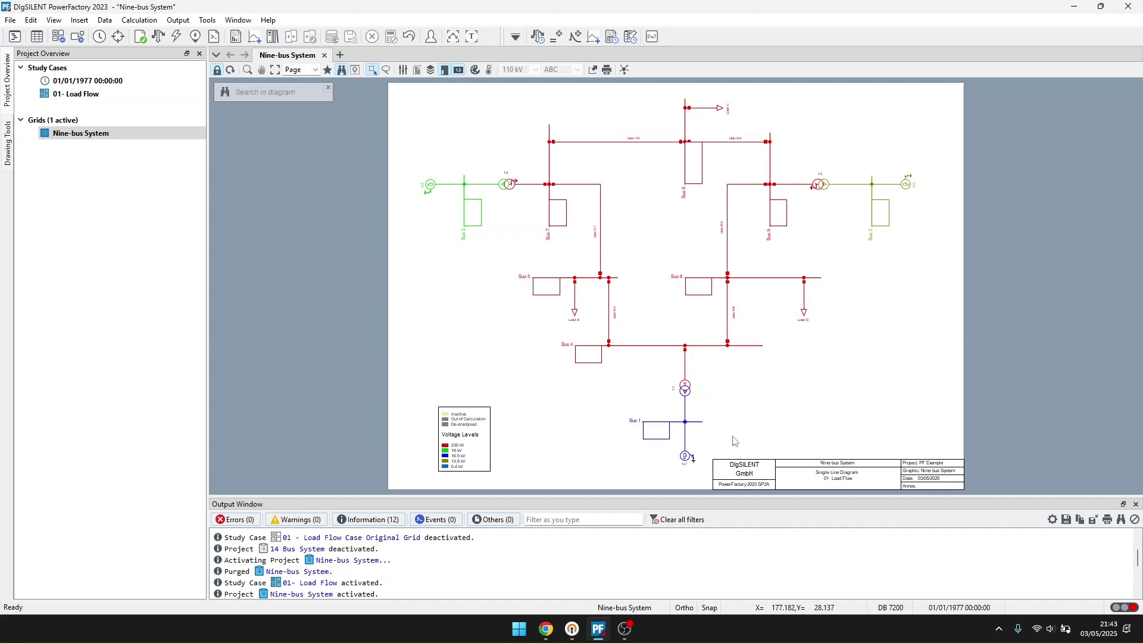
Step: Unlock the Nine-bus System diagram for editing and display the drawing elements as compact symbols
{"action": "scroll", "coordinate": [712, 403], "scroll_direction": "up", "scroll_amount": 2}
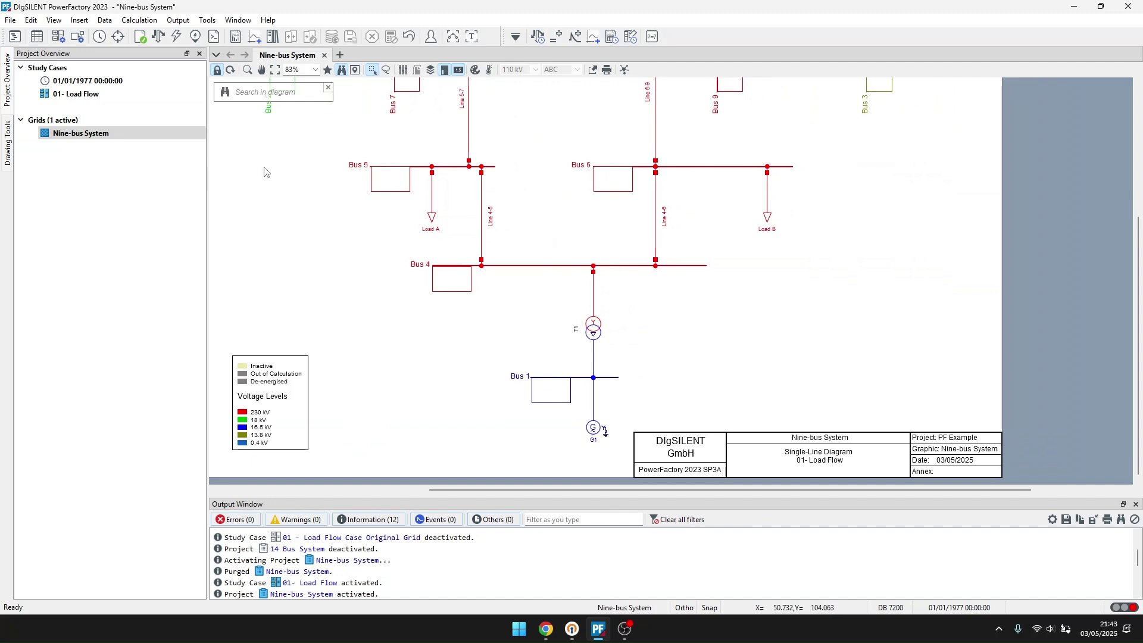
{"action": "left_click", "coordinate": [218, 70]}
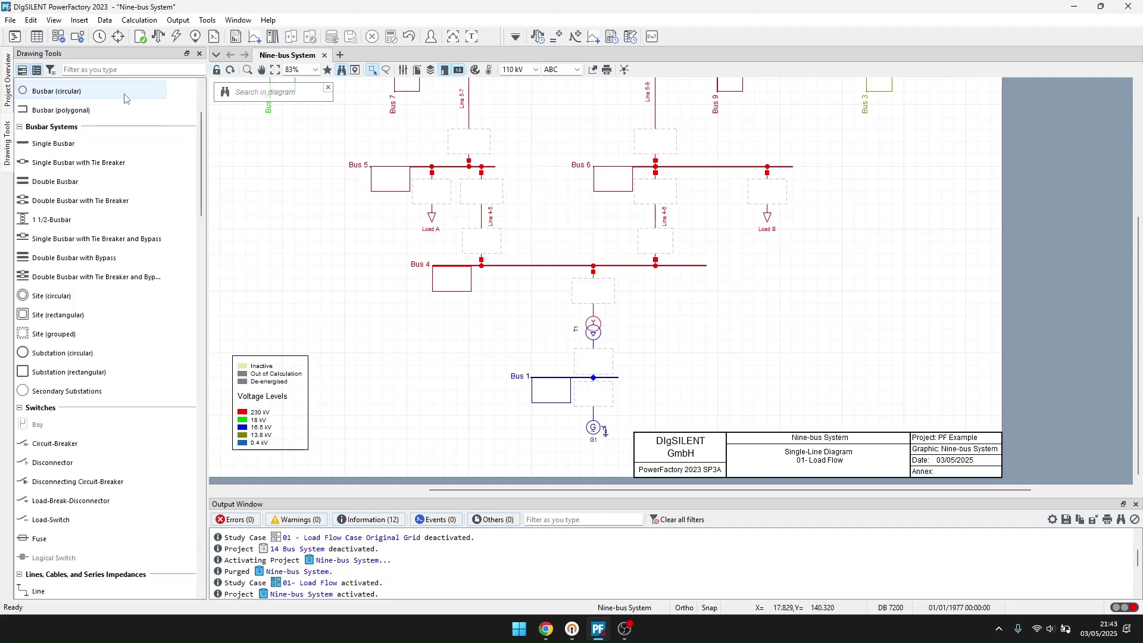
{"action": "left_click", "coordinate": [38, 71]}
{"action": "mouse_move", "coordinate": [201, 159]}
{"action": "left_mouse_down"}
{"action": "mouse_move", "coordinate": [201, 89]}
{"action": "mouse_move", "coordinate": [196, 175]}
{"action": "left_mouse_up"}
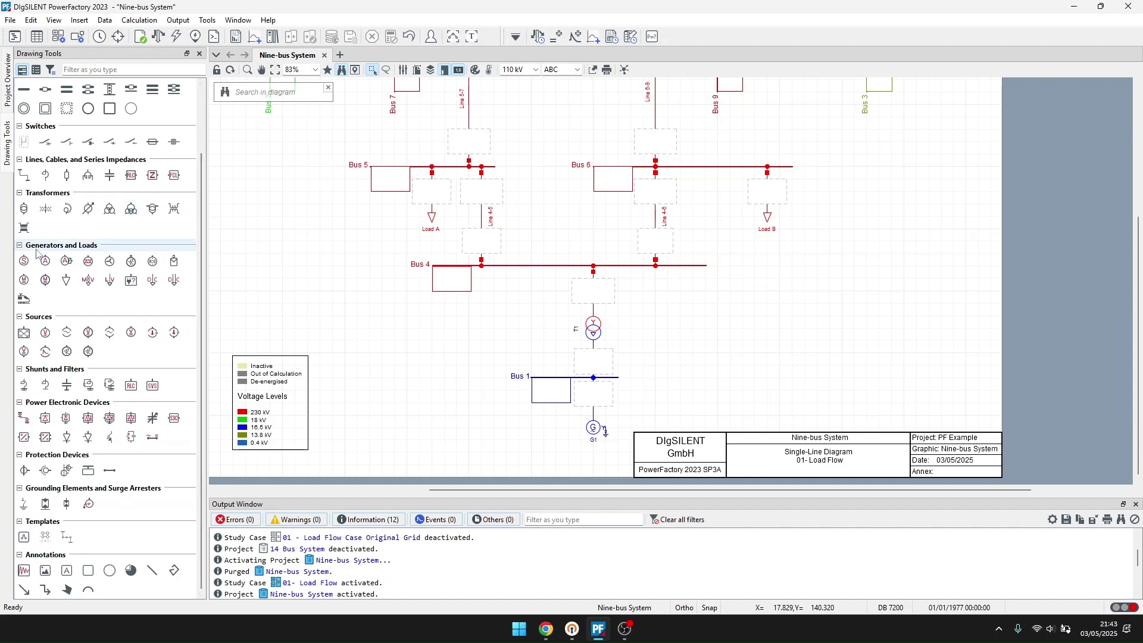
Step: Place a generic PV system on Bus 4 and review its basic data without changing anything
{"action": "left_click", "coordinate": [175, 262]}
{"action": "scroll", "coordinate": [684, 307], "scroll_direction": "up", "scroll_amount": 3}
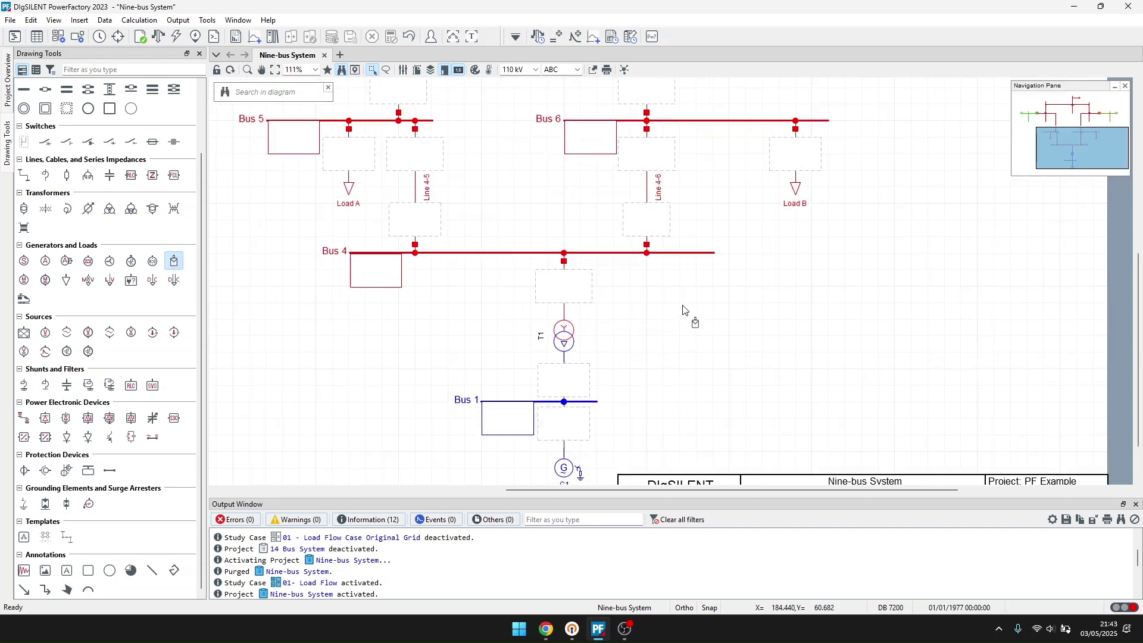
{"action": "left_click", "coordinate": [636, 238]}
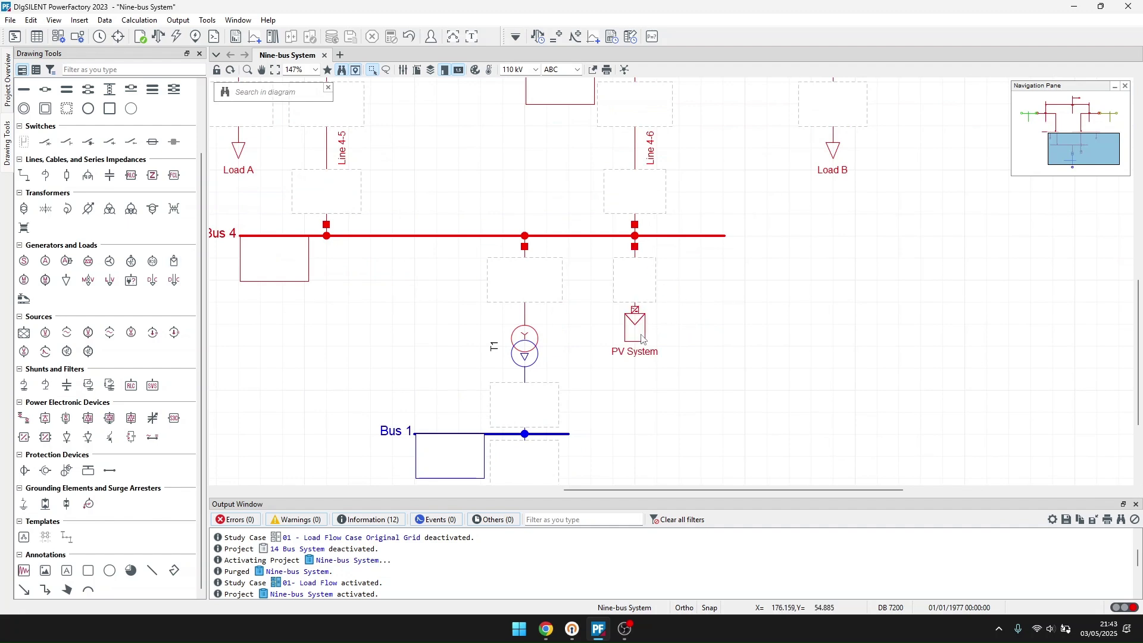
{"action": "double_click", "coordinate": [636, 331]}
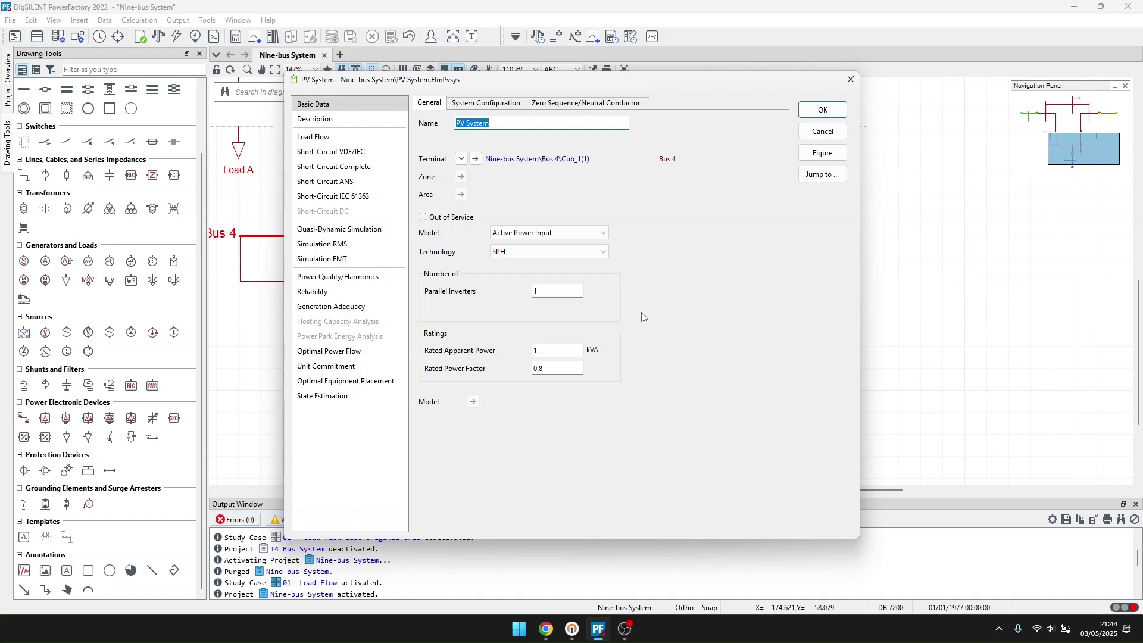
{"action": "left_click", "coordinate": [823, 131]}
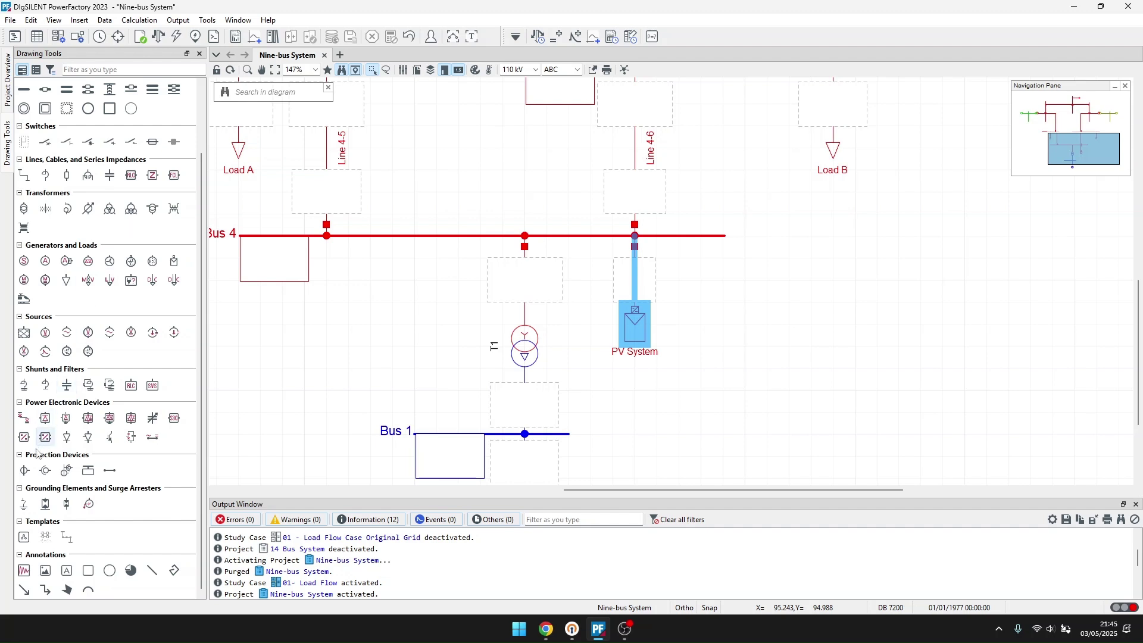
Step: Open the Photovoltaic folder of the DIgSILENT Library's general templates
{"action": "left_click", "coordinate": [26, 540]}
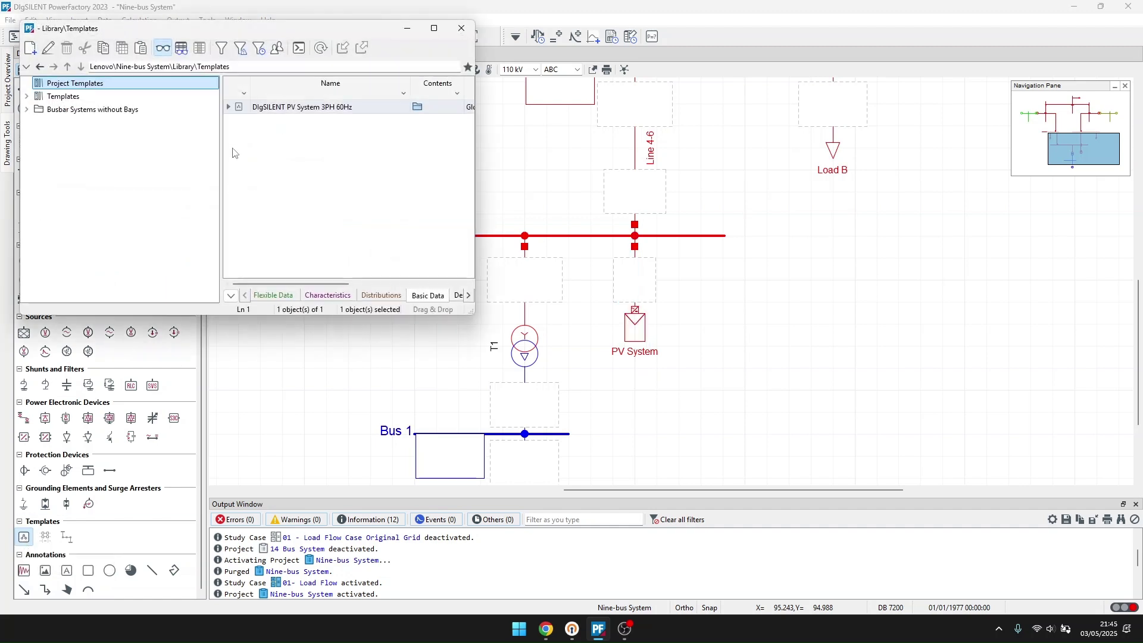
{"action": "left_click_drag", "start_coordinate": [225, 34], "coordinate": [307, 111]}
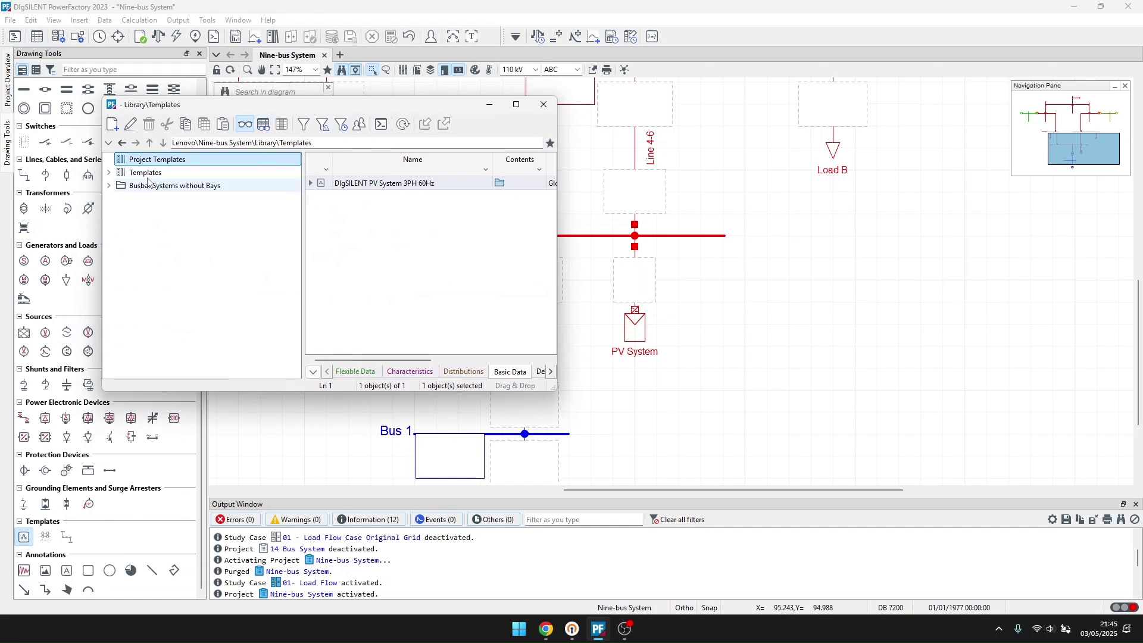
{"action": "left_click", "coordinate": [168, 174]}
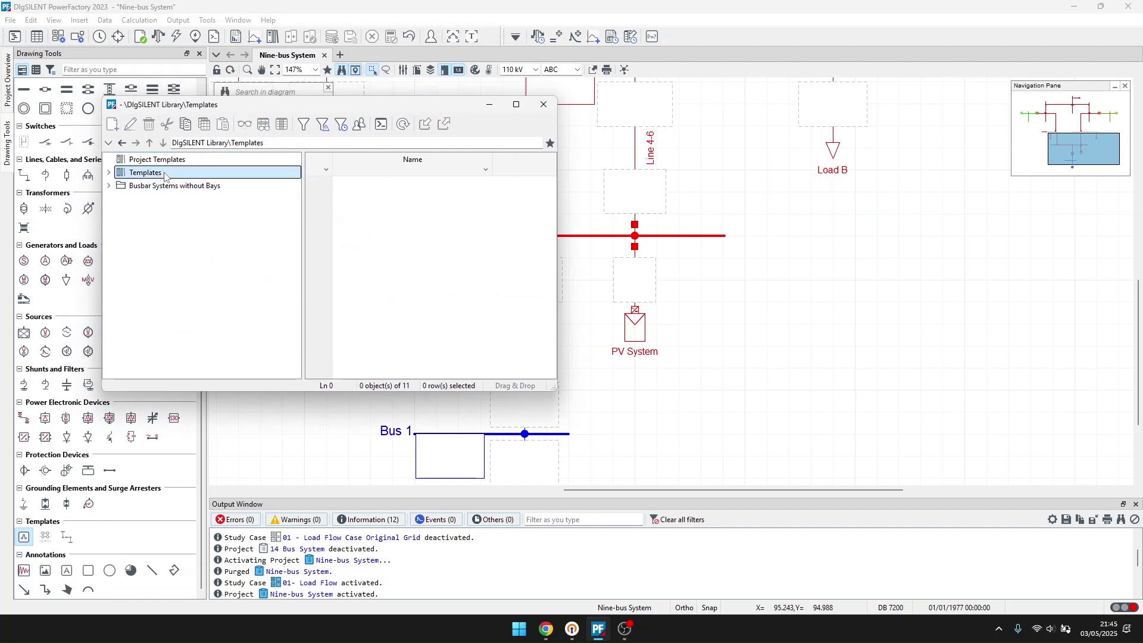
{"action": "left_click", "coordinate": [109, 174]}
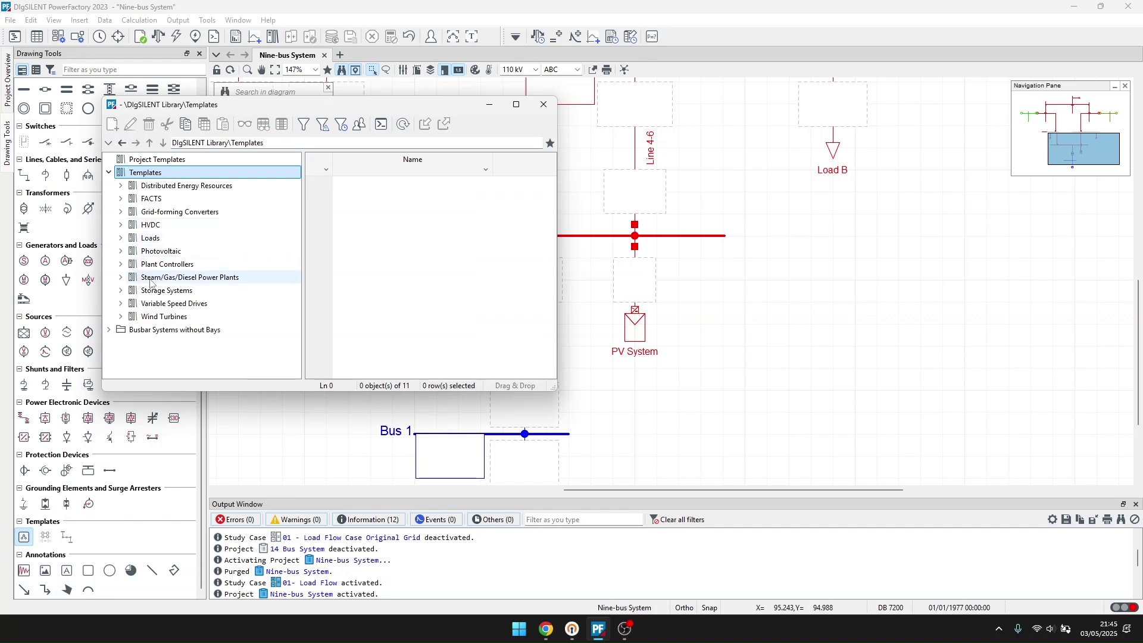
{"action": "left_click", "coordinate": [196, 255]}
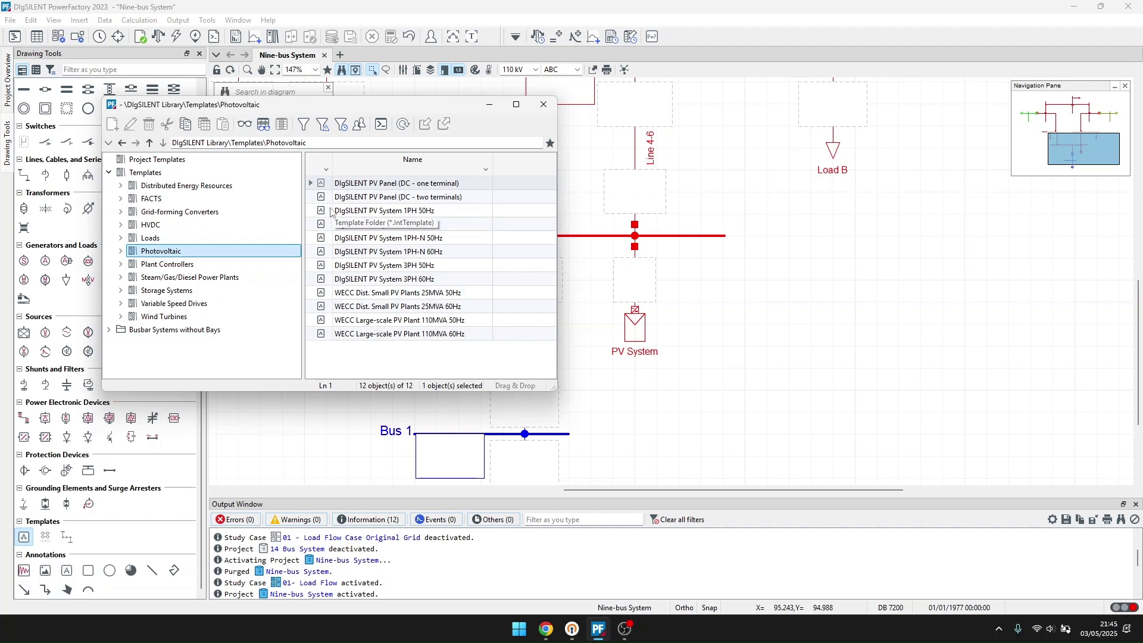
Step: Insert the DIgSILENT PV System 3PH 60Hz template into the free area below Bus 4 and close the template library
{"action": "left_click", "coordinate": [320, 268]}
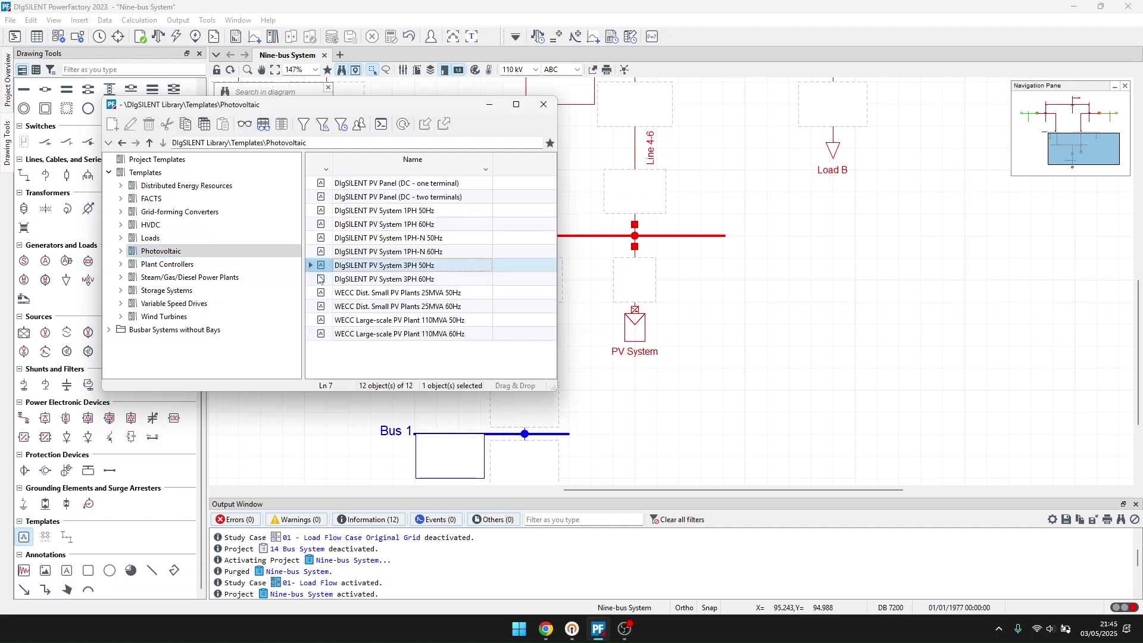
{"action": "left_click", "coordinate": [321, 278]}
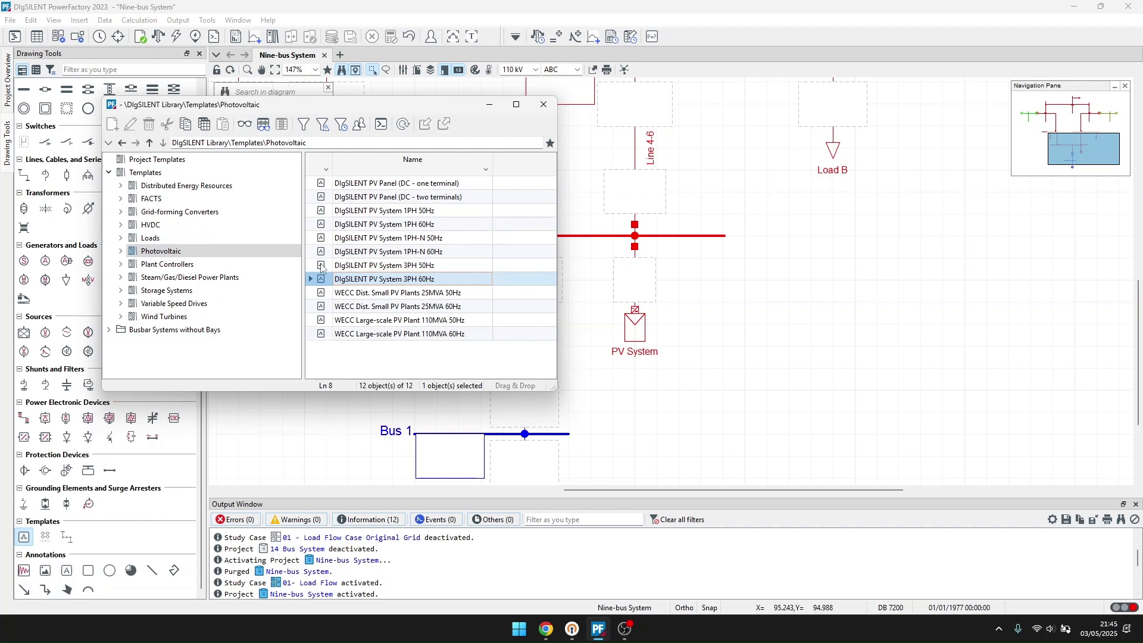
{"action": "left_click", "coordinate": [320, 270]}
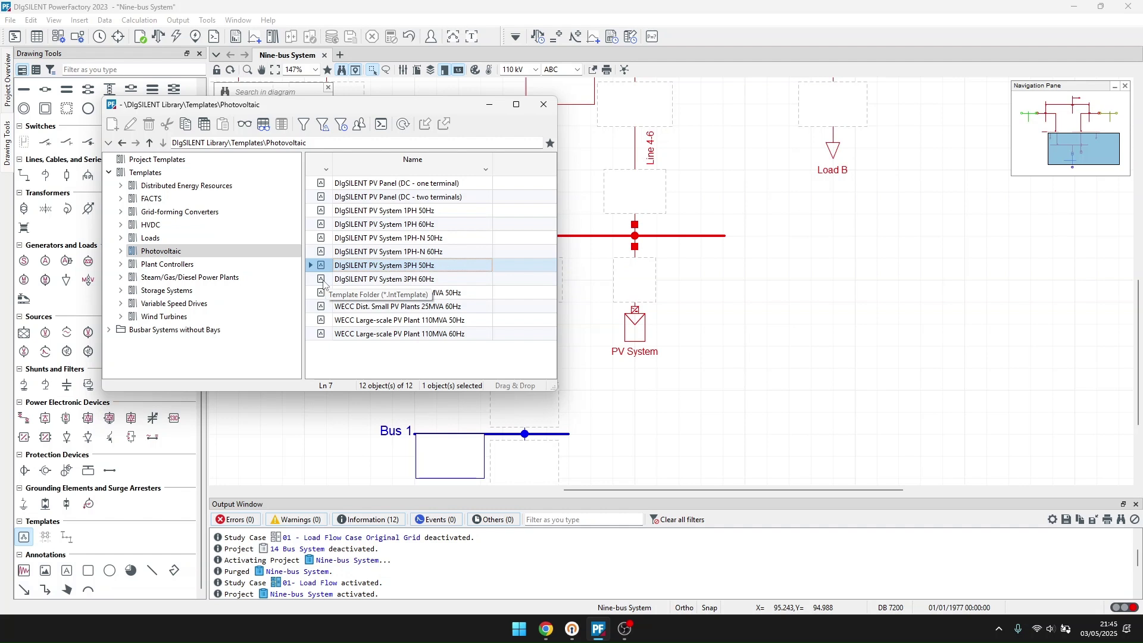
{"action": "left_click", "coordinate": [323, 279]}
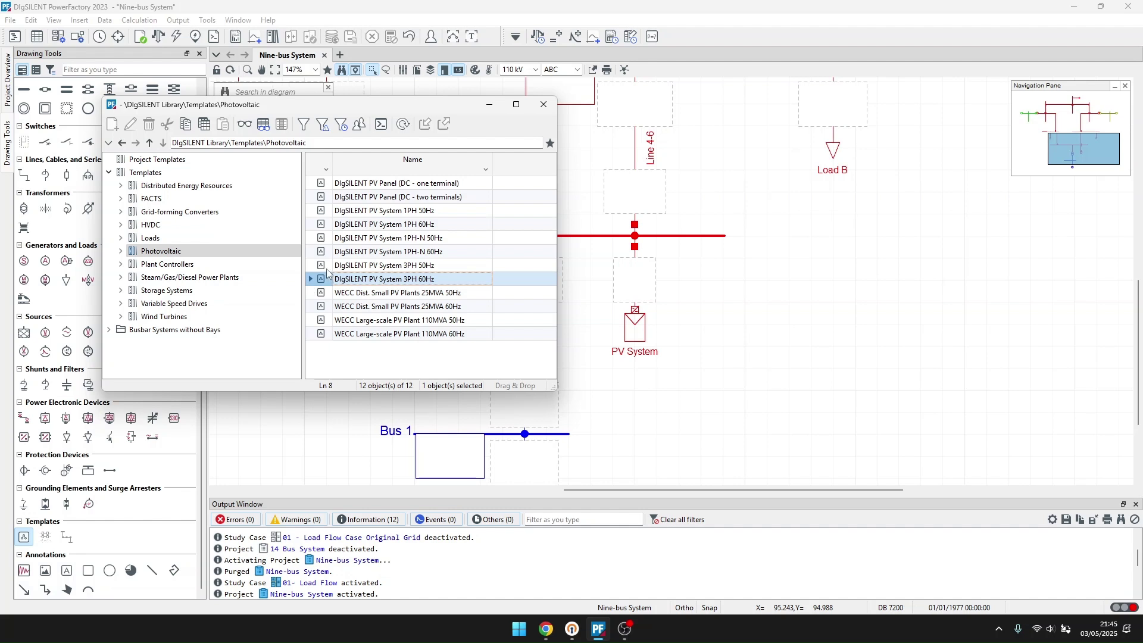
{"action": "left_click_drag", "start_coordinate": [337, 279], "coordinate": [737, 396]}
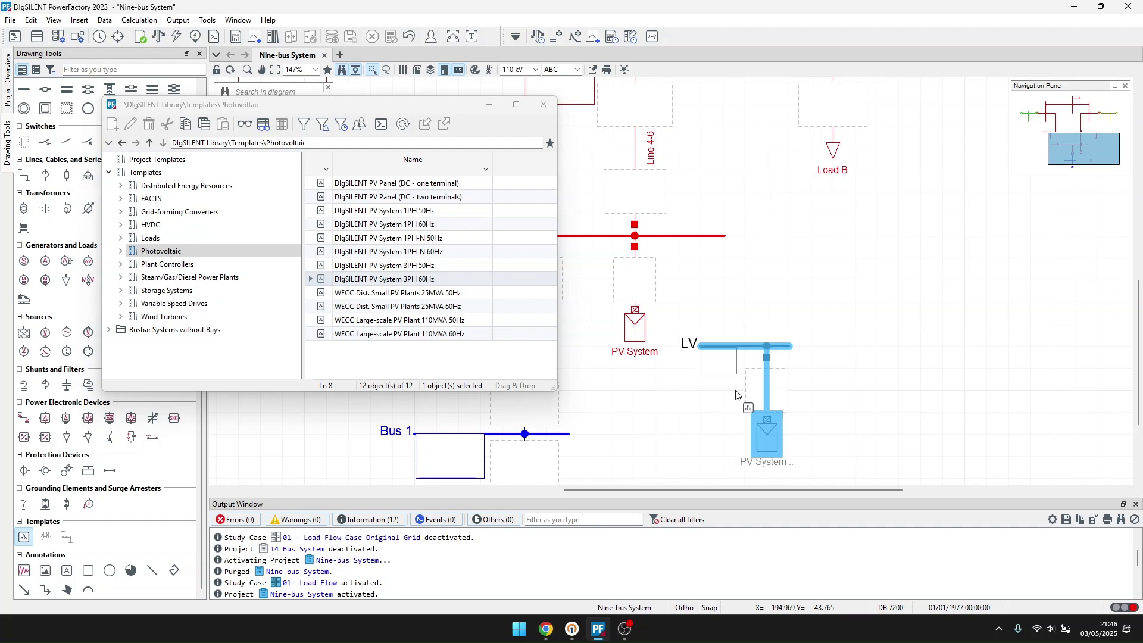
{"action": "left_click", "coordinate": [543, 107]}
Step: Delete the generic PV system connected directly to Bus 4
{"action": "scroll", "coordinate": [574, 263], "scroll_direction": "down", "scroll_amount": 5}
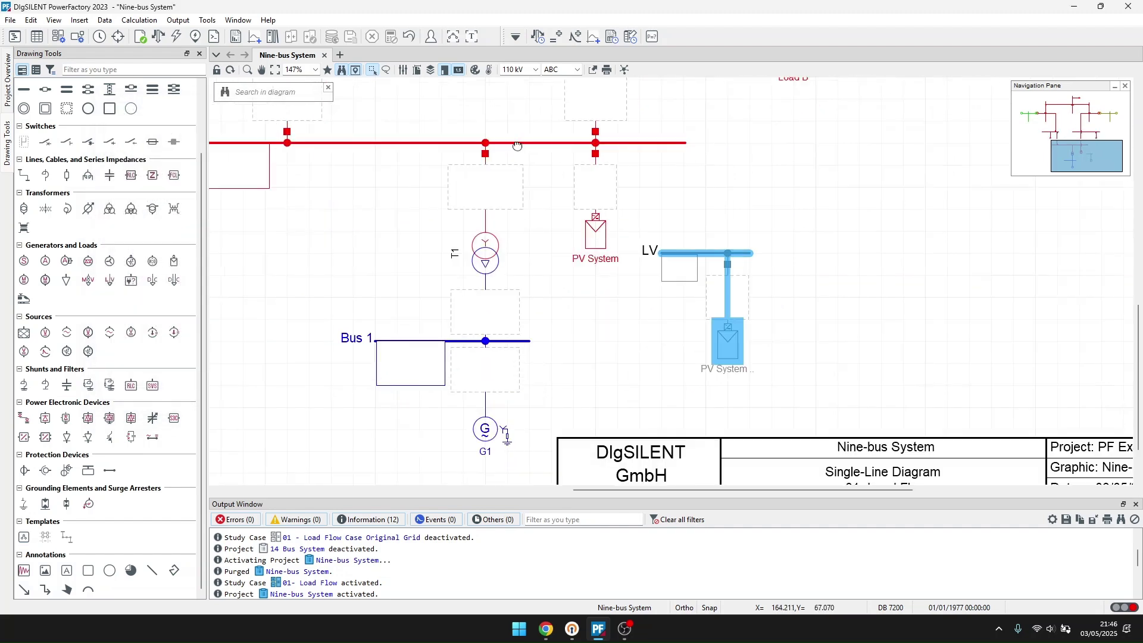
{"action": "scroll", "coordinate": [523, 148], "scroll_direction": "right", "scroll_amount": 2}
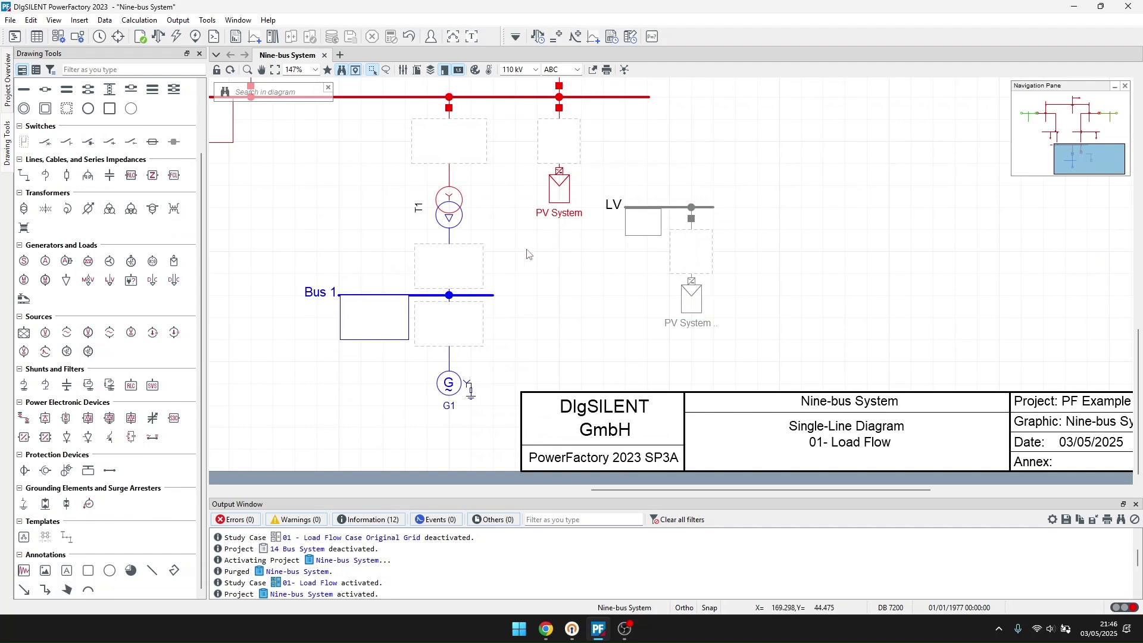
{"action": "left_click_drag", "start_coordinate": [525, 250], "coordinate": [583, 165]}
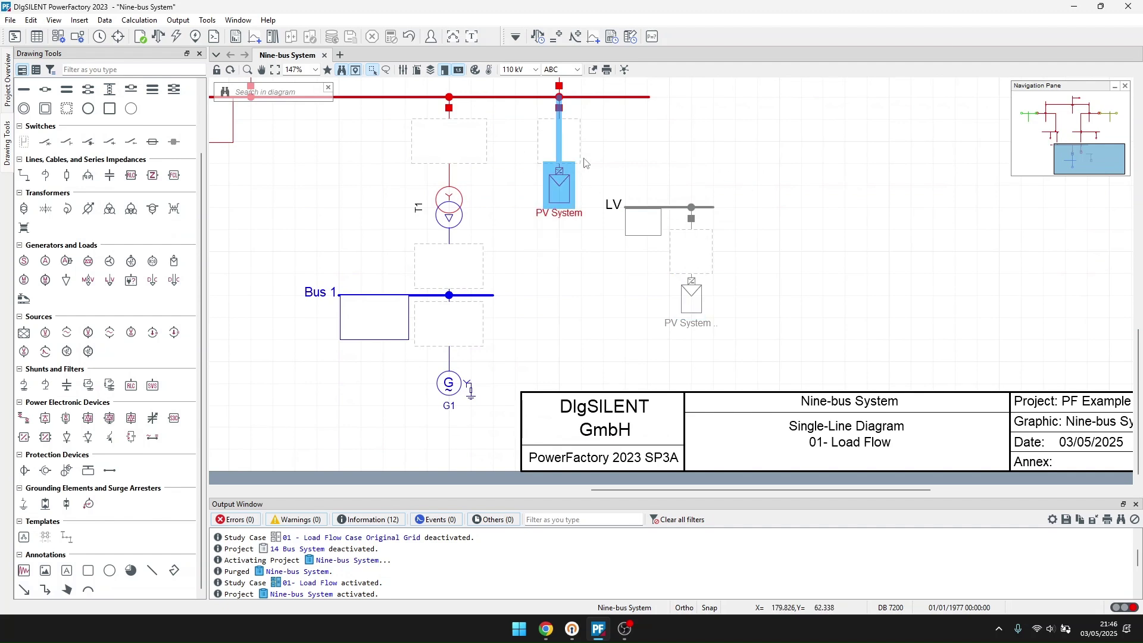
{"action": "key", "text": "Delete"}
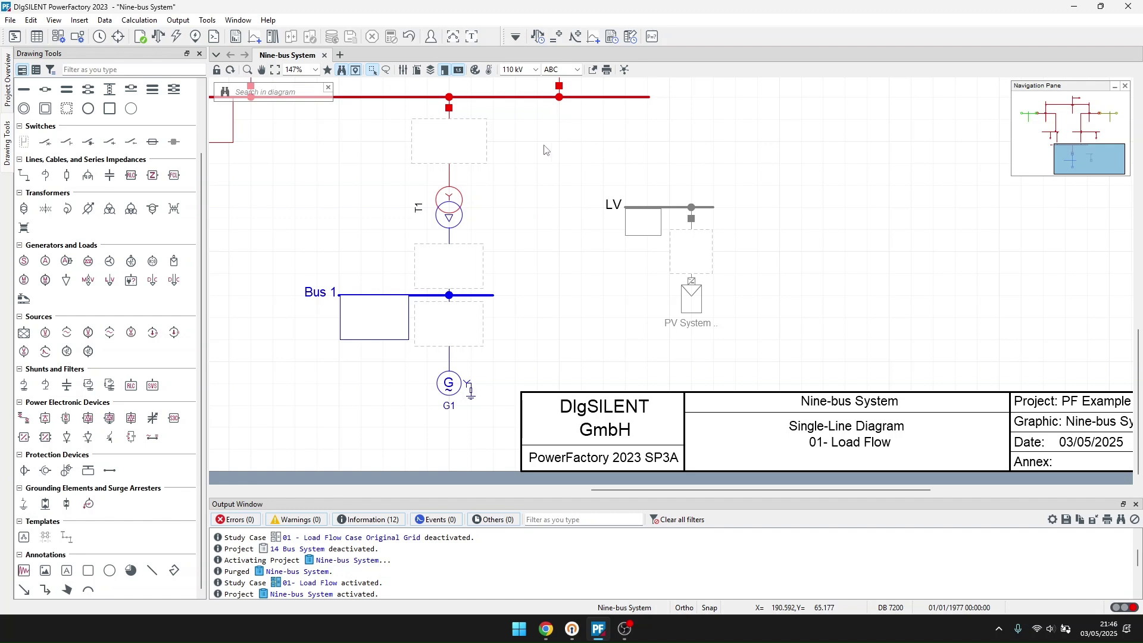
Step: Move the LV busbar together with its PV system closer to Bus 1
{"action": "left_click_drag", "start_coordinate": [635, 168], "coordinate": [737, 334]}
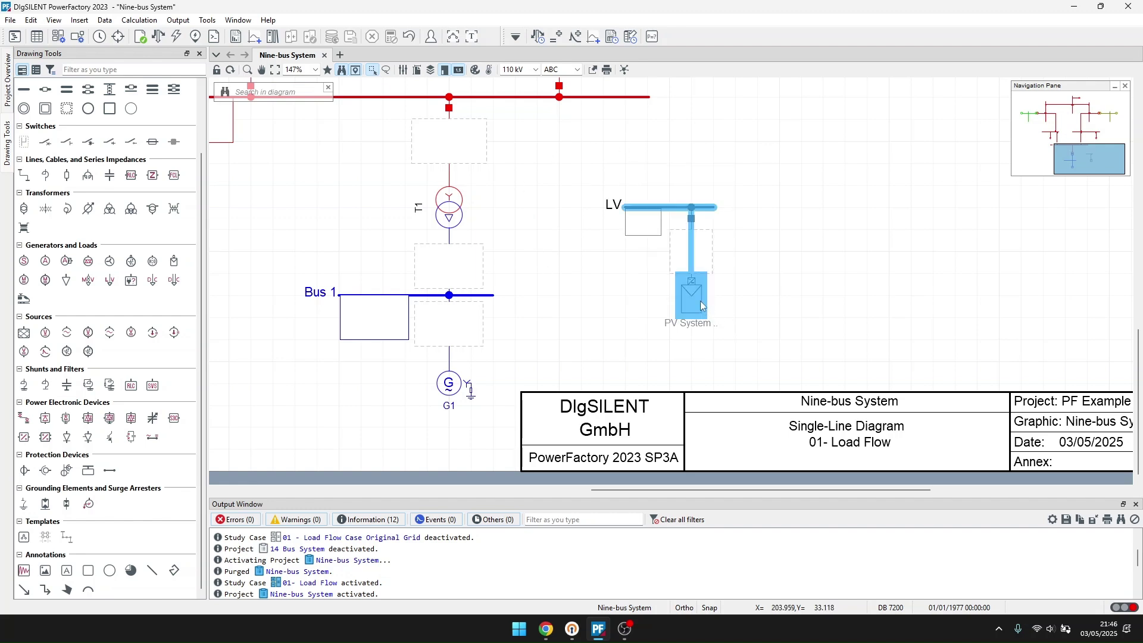
{"action": "left_click_drag", "start_coordinate": [700, 300], "coordinate": [634, 326]}
{"action": "left_click", "coordinate": [656, 248]}
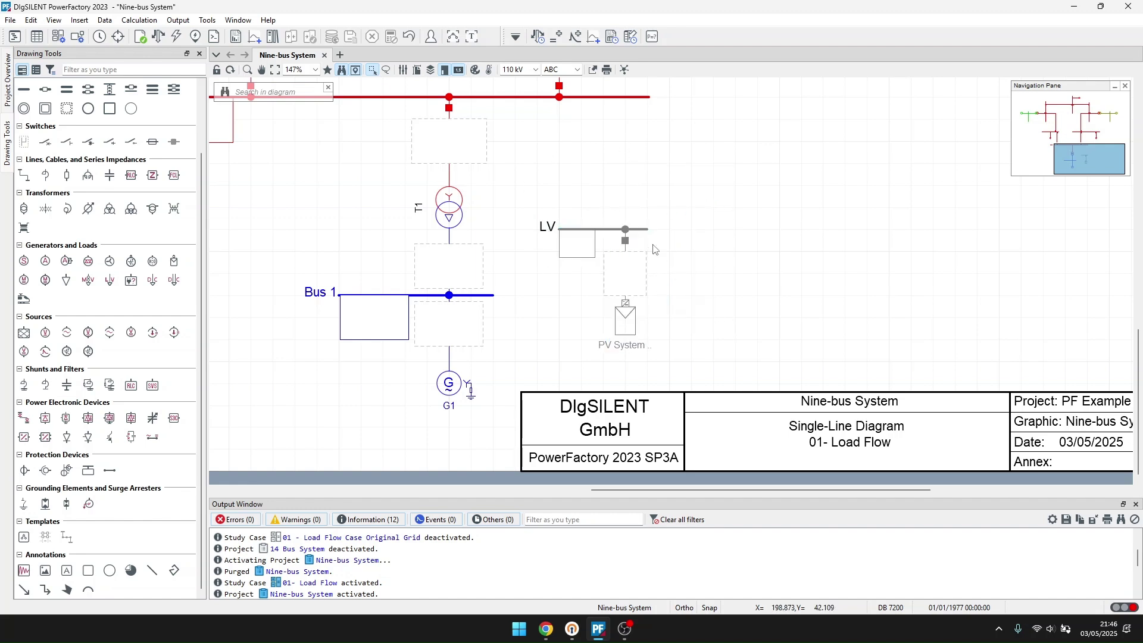
Step: Check the nominal voltages of the LV busbar and Bus 4 in their terminal data
{"action": "double_click", "coordinate": [599, 232]}
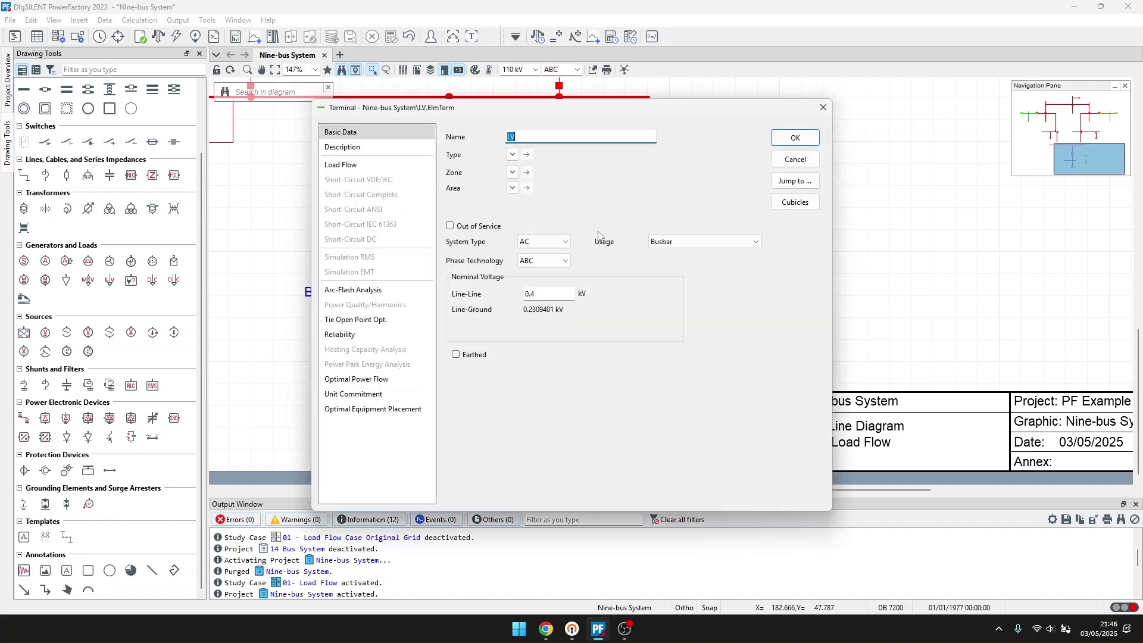
{"action": "left_click", "coordinate": [796, 159]}
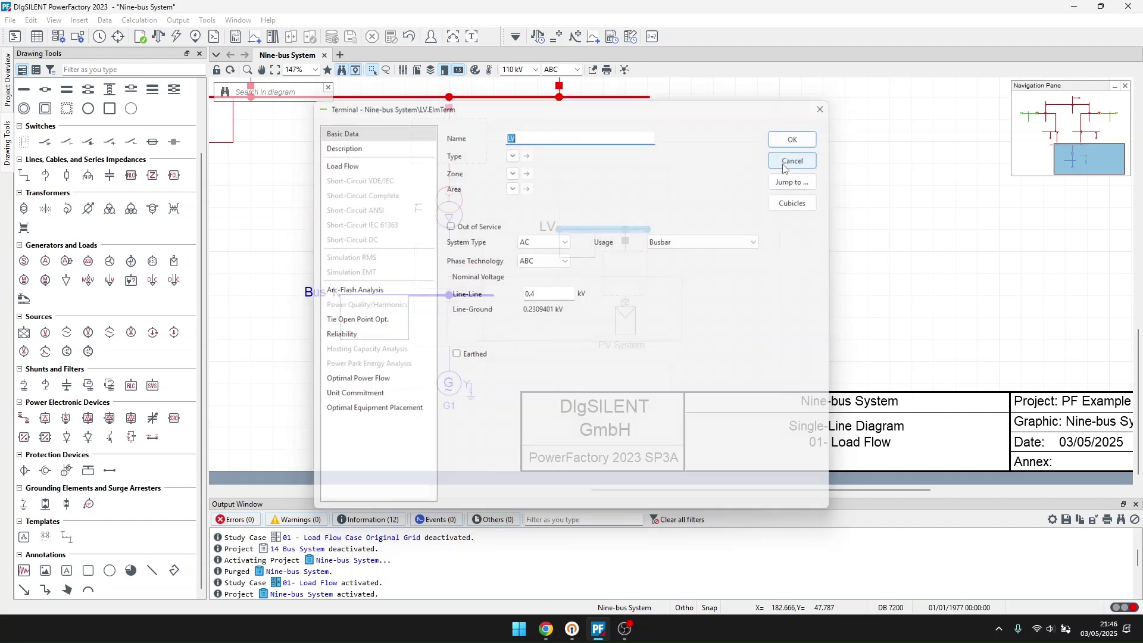
{"action": "scroll", "coordinate": [554, 221], "scroll_direction": "up", "scroll_amount": 3}
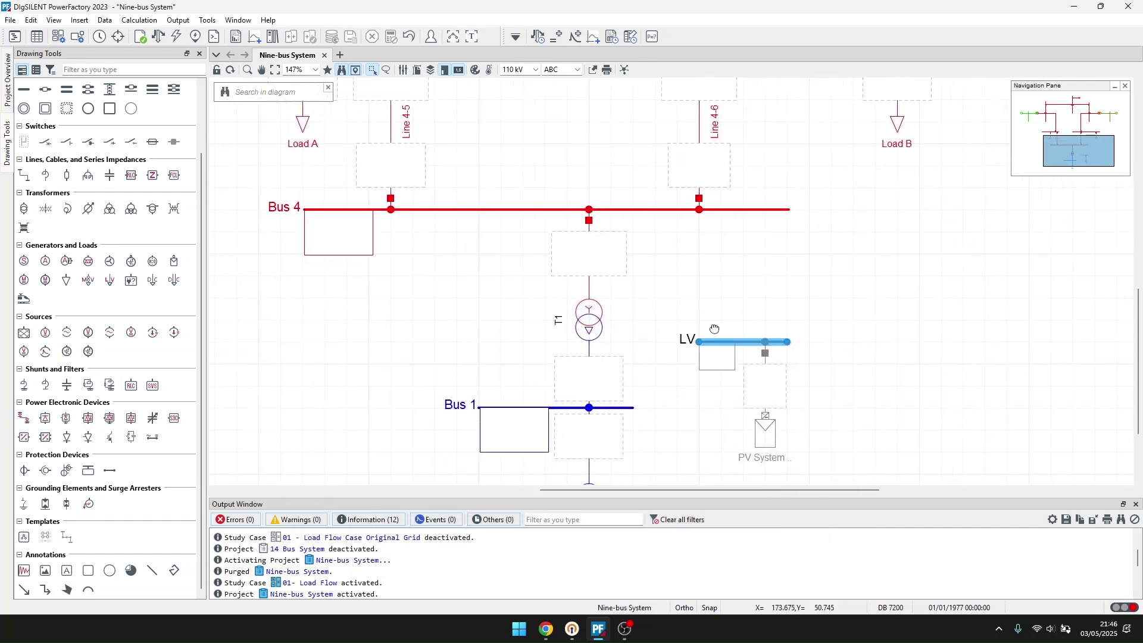
{"action": "double_click", "coordinate": [695, 208]}
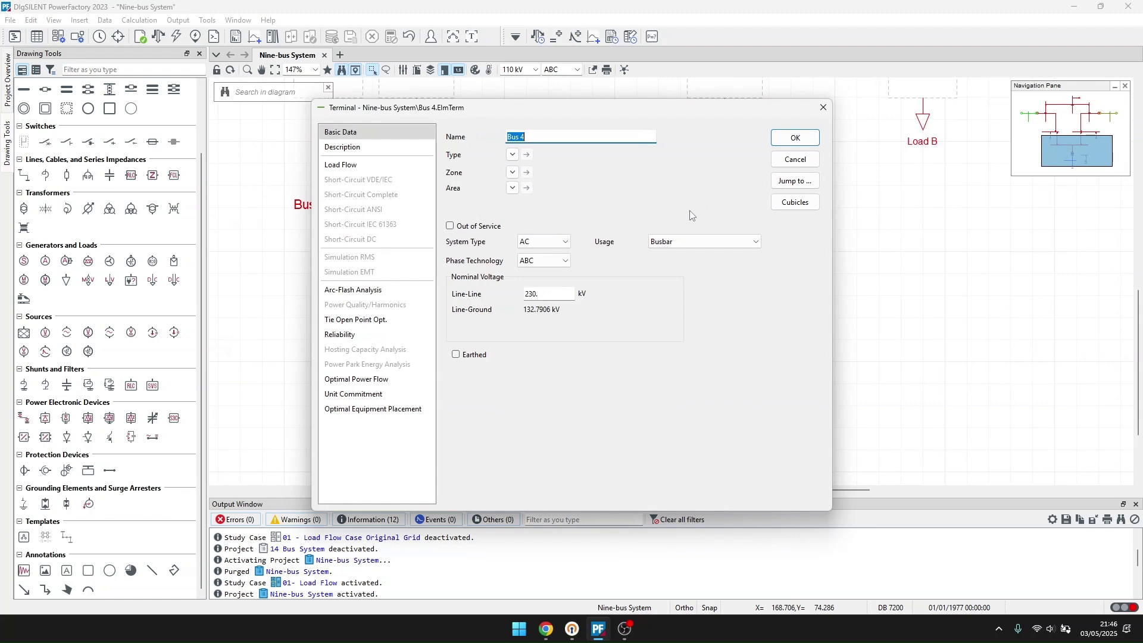
{"action": "left_click", "coordinate": [810, 163]}
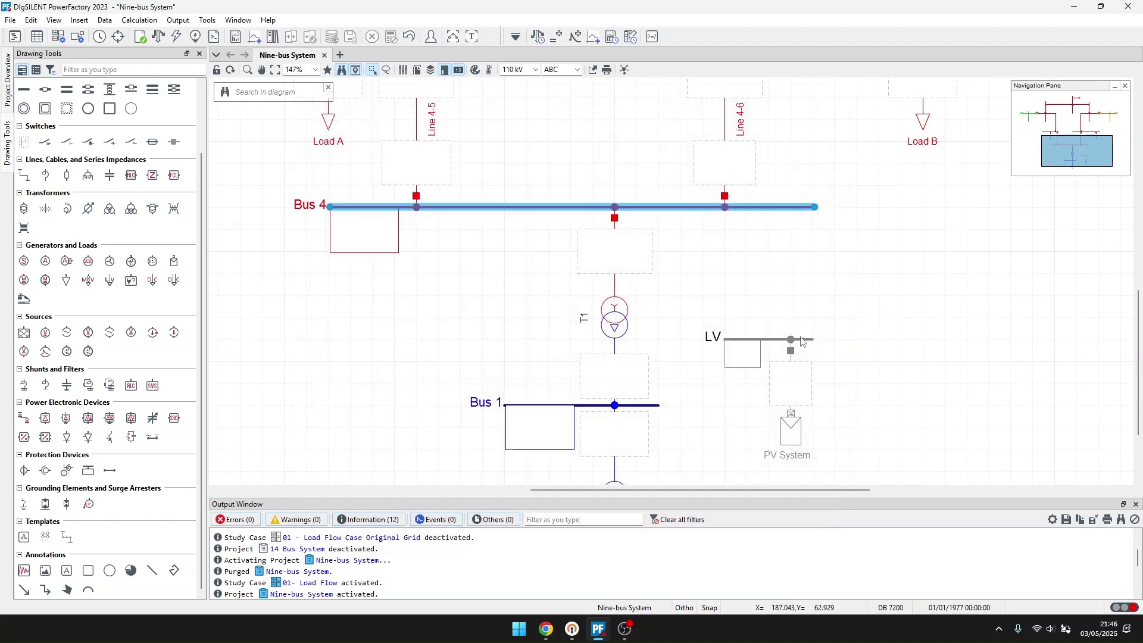
Step: Shift the LV busbar and its PV system slightly down and left, so its connection point sits below Bus 4's free end
{"action": "scroll", "coordinate": [737, 270], "scroll_direction": "down", "scroll_amount": 2}
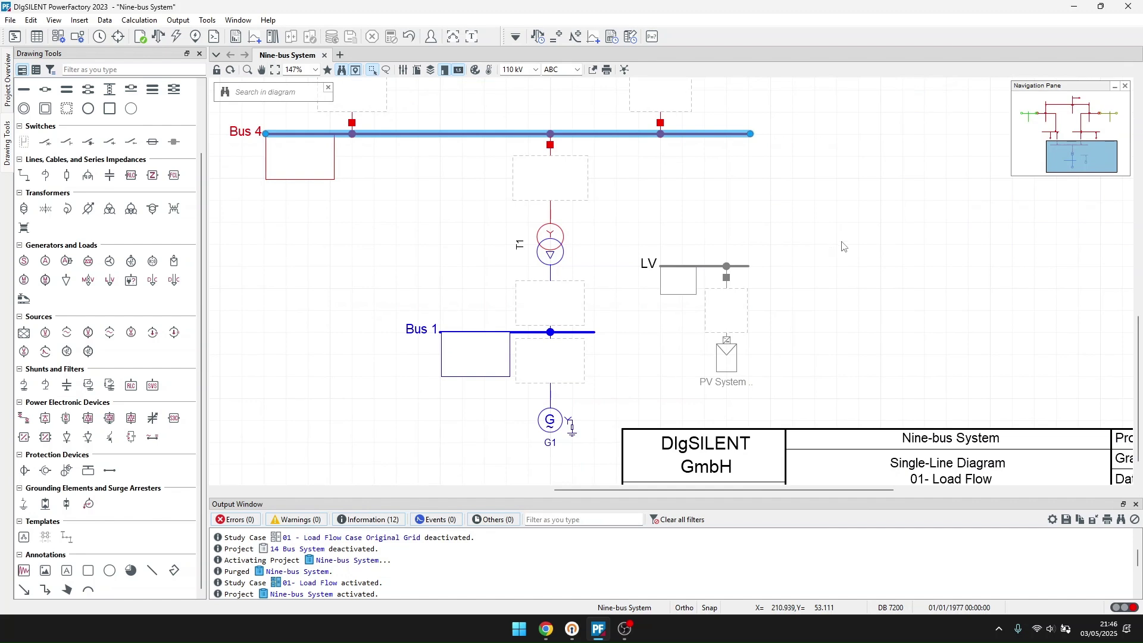
{"action": "left_click_drag", "start_coordinate": [840, 248], "coordinate": [695, 388]}
{"action": "left_click", "coordinate": [382, 268]}
Step: Connect Bus 4 to the LV busbar with a two-winding transformer and lock the diagram against editing
{"action": "scroll", "coordinate": [67, 146], "scroll_direction": "up", "scroll_amount": 2}
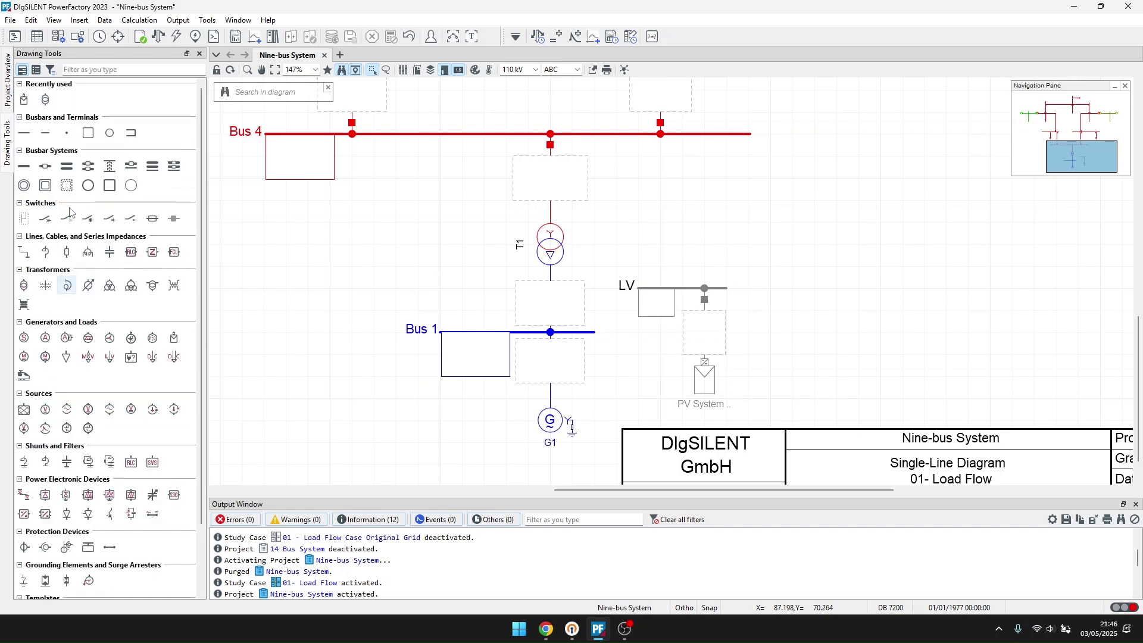
{"action": "left_click", "coordinate": [24, 285]}
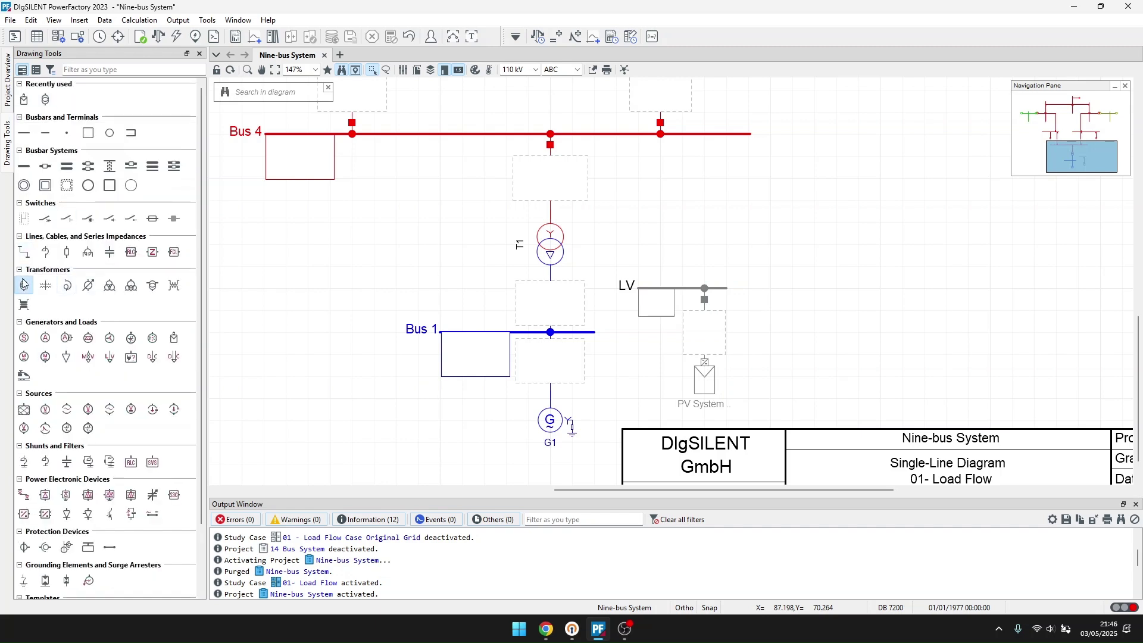
{"action": "left_click", "coordinate": [704, 134]}
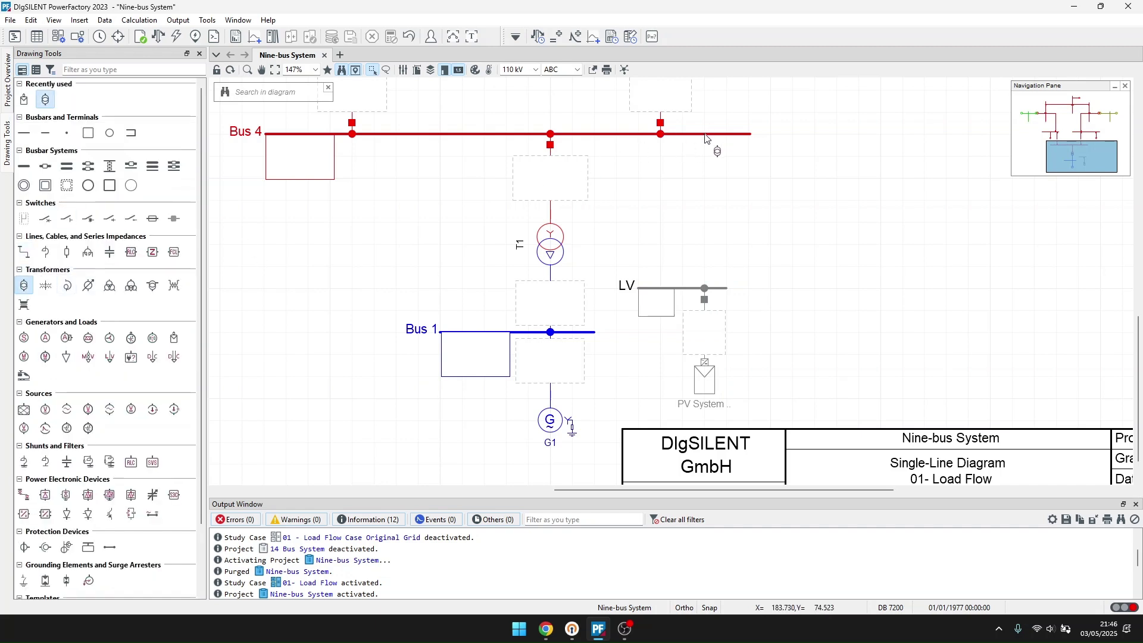
{"action": "left_click", "coordinate": [704, 287]}
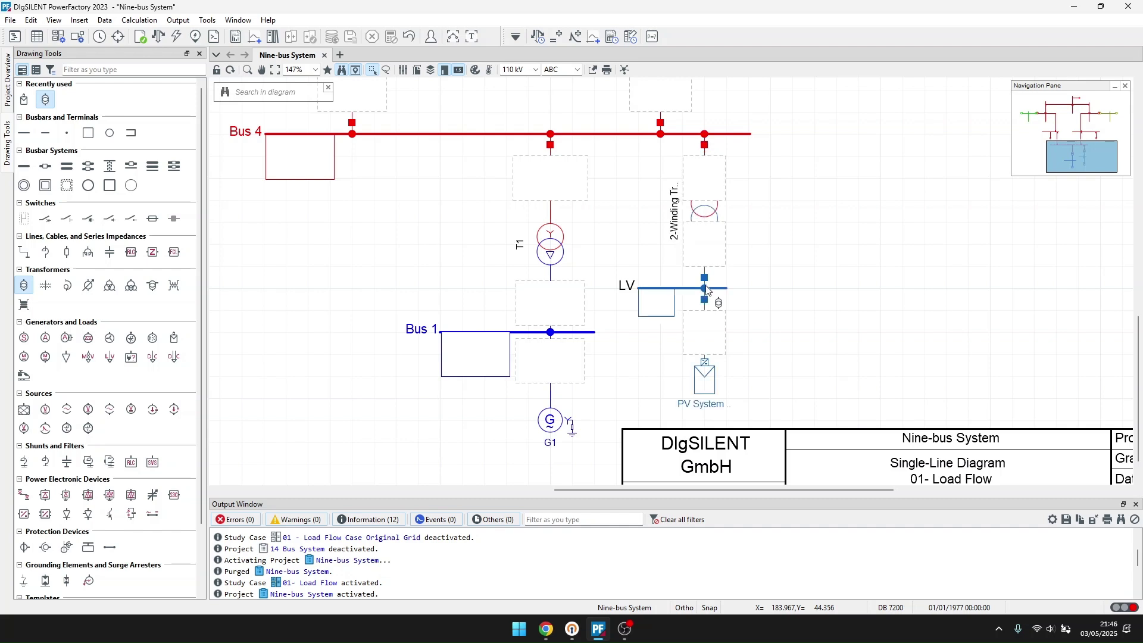
{"action": "left_click", "coordinate": [217, 72]}
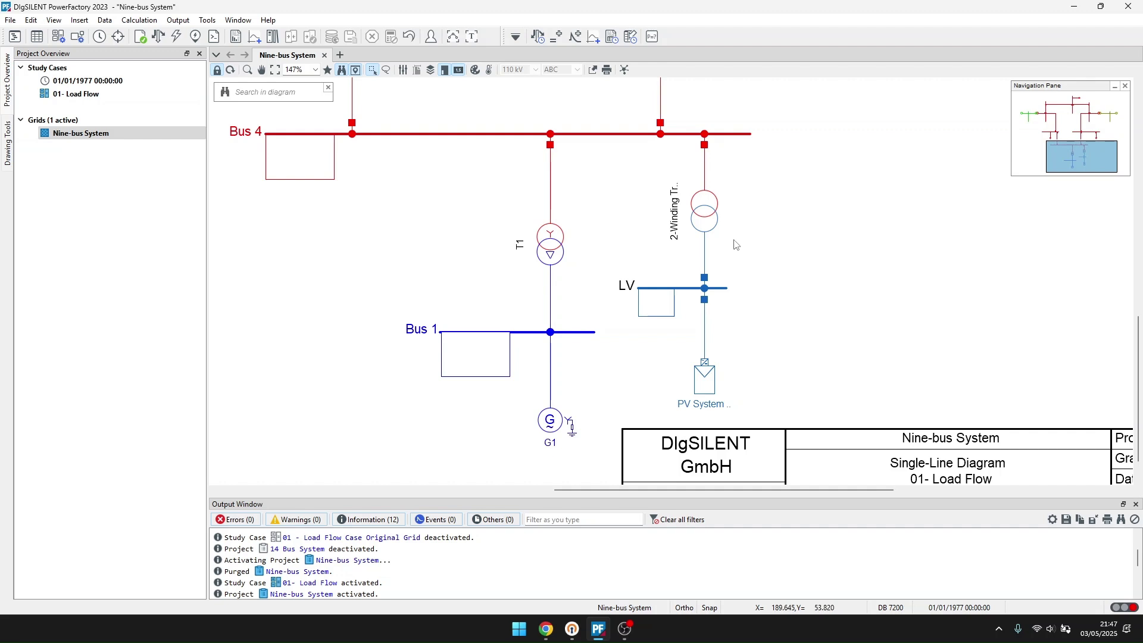
Step: Set the PV system's number of parallel inverters to 100 in its basic data
{"action": "double_click", "coordinate": [705, 373]}
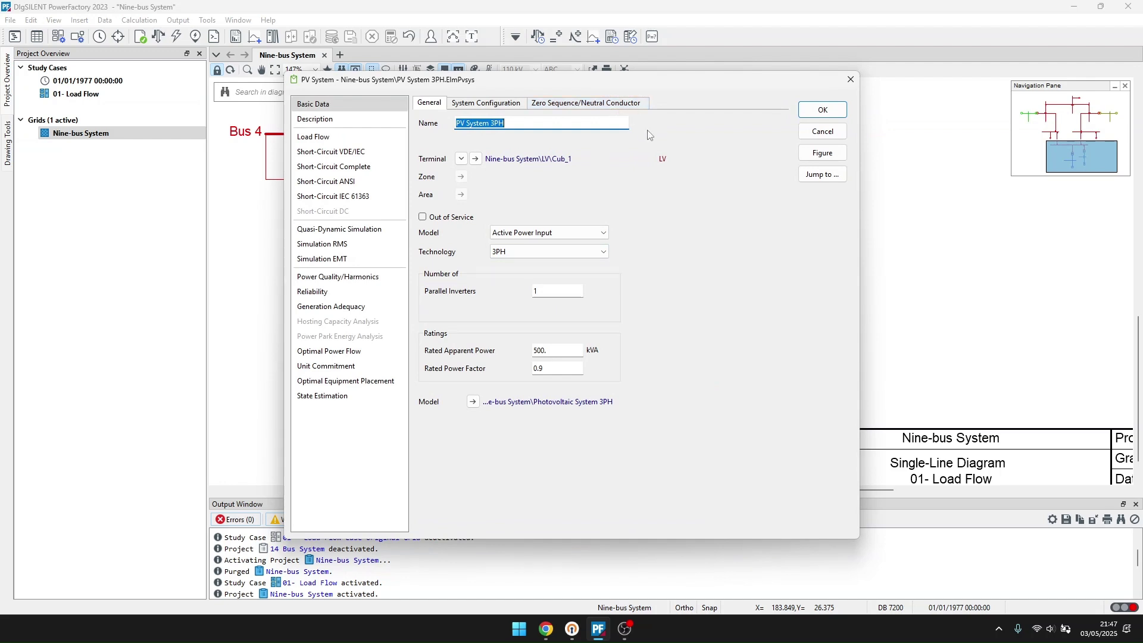
{"action": "left_click", "coordinate": [582, 351]}
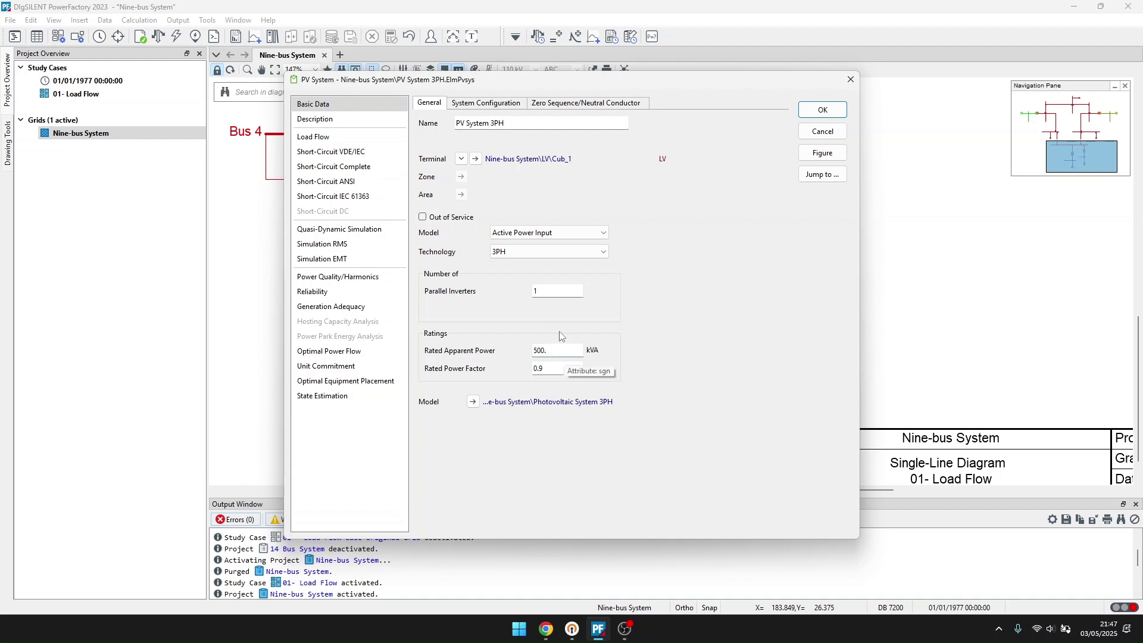
{"action": "left_click", "coordinate": [554, 290]}
{"action": "double_click", "coordinate": [565, 290]}
{"action": "left_click", "coordinate": [558, 351]}
{"action": "left_click", "coordinate": [636, 316]}
{"action": "left_click", "coordinate": [546, 291]}
{"action": "type", "text": "00"}
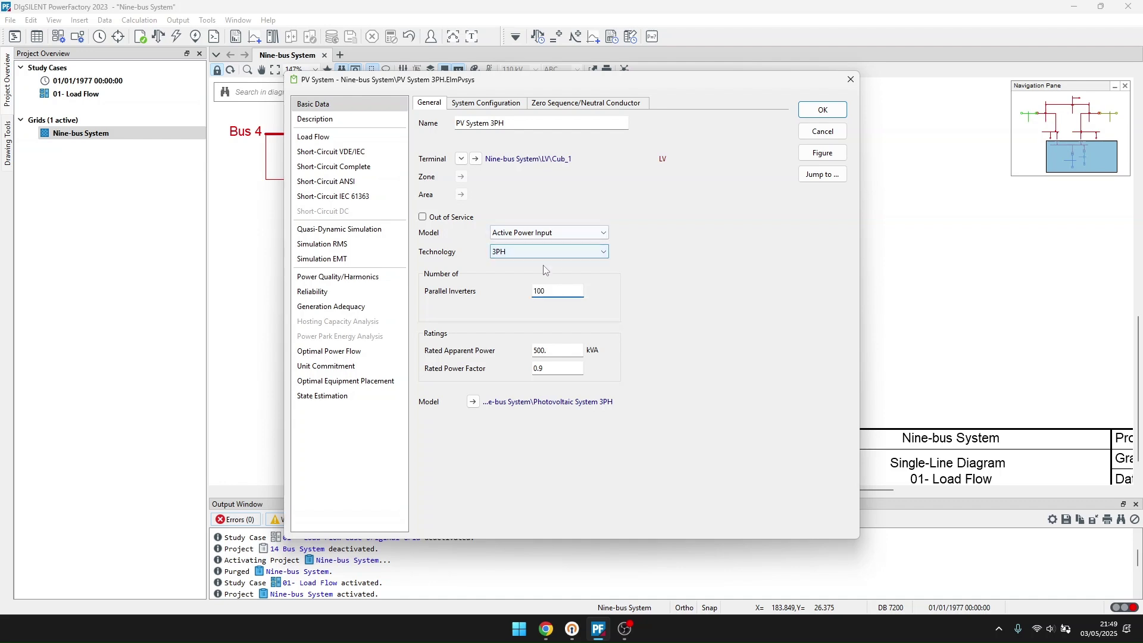
Step: Compare the PV system's load-flow active power with its rated apparent power
{"action": "left_click", "coordinate": [387, 139]}
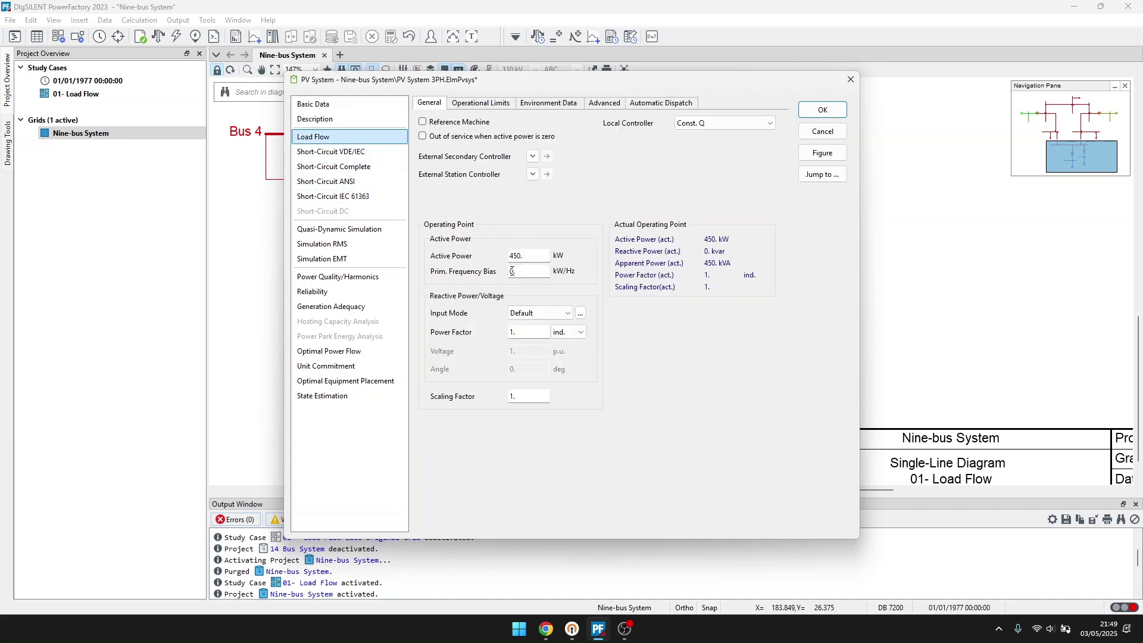
{"action": "left_click", "coordinate": [533, 256]}
{"action": "double_click", "coordinate": [533, 256]}
{"action": "left_click", "coordinate": [532, 255]}
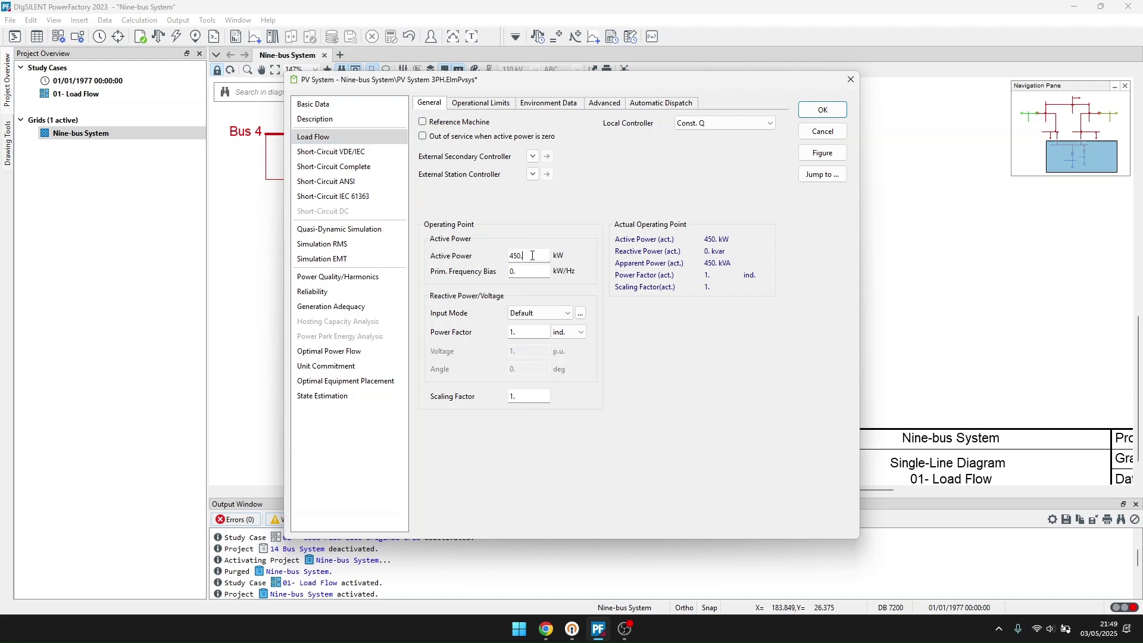
{"action": "double_click", "coordinate": [530, 255]}
{"action": "left_click", "coordinate": [527, 256]}
{"action": "double_click", "coordinate": [526, 256]}
{"action": "left_click", "coordinate": [524, 255]}
{"action": "left_click", "coordinate": [524, 255]}
{"action": "left_click", "coordinate": [357, 104]}
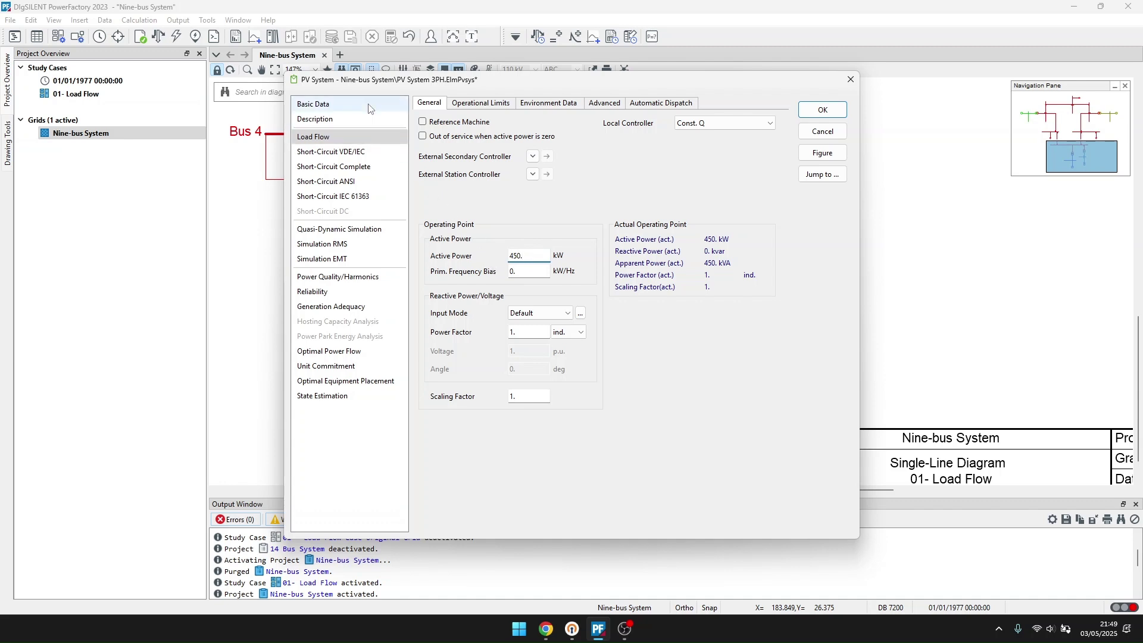
{"action": "double_click", "coordinate": [554, 351]}
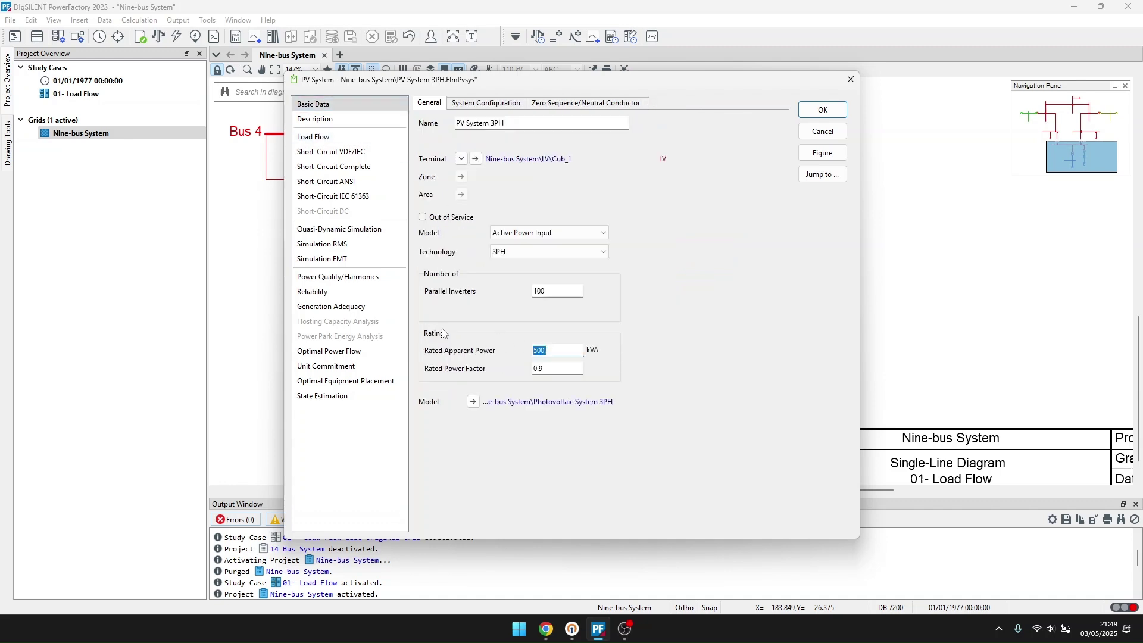
Step: Set the PV system's load-flow active power to 400 kW and apply the edited element data
{"action": "left_click", "coordinate": [353, 137]}
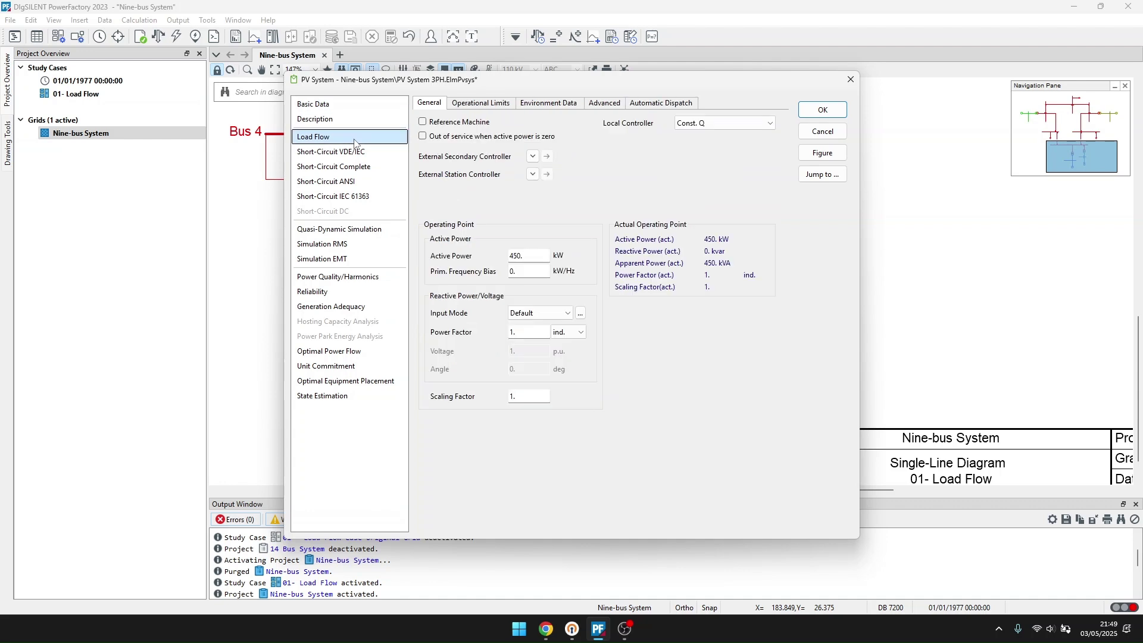
{"action": "left_click", "coordinate": [538, 255]}
{"action": "left_click_drag", "start_coordinate": [538, 255], "coordinate": [495, 255]}
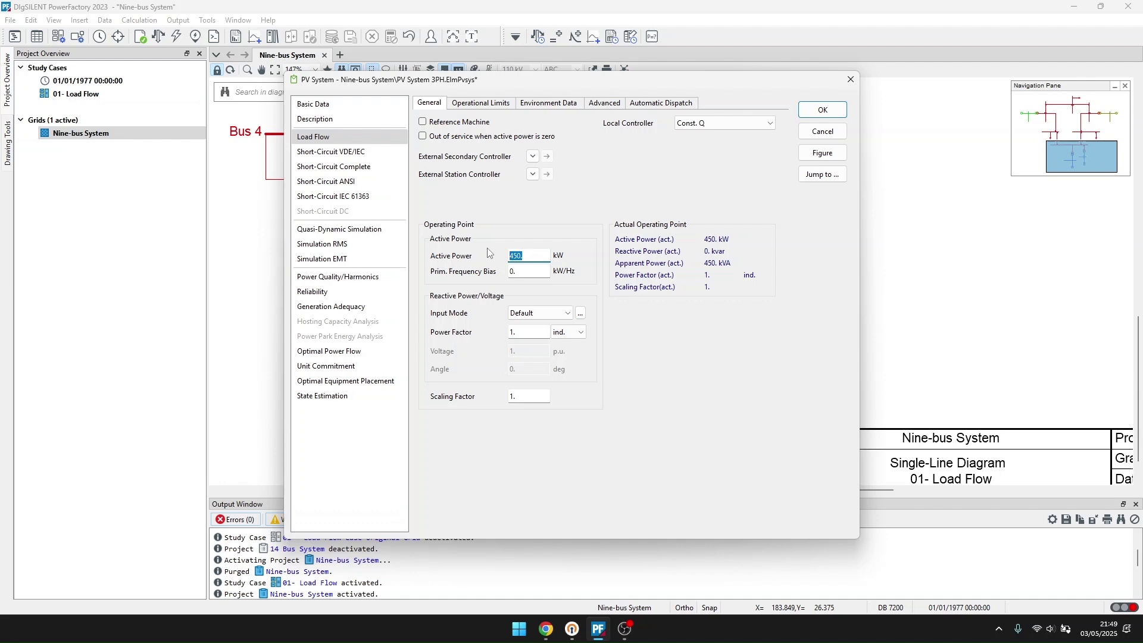
{"action": "type", "text": "400"}
{"action": "left_click", "coordinate": [548, 269]}
{"action": "left_click", "coordinate": [315, 105]}
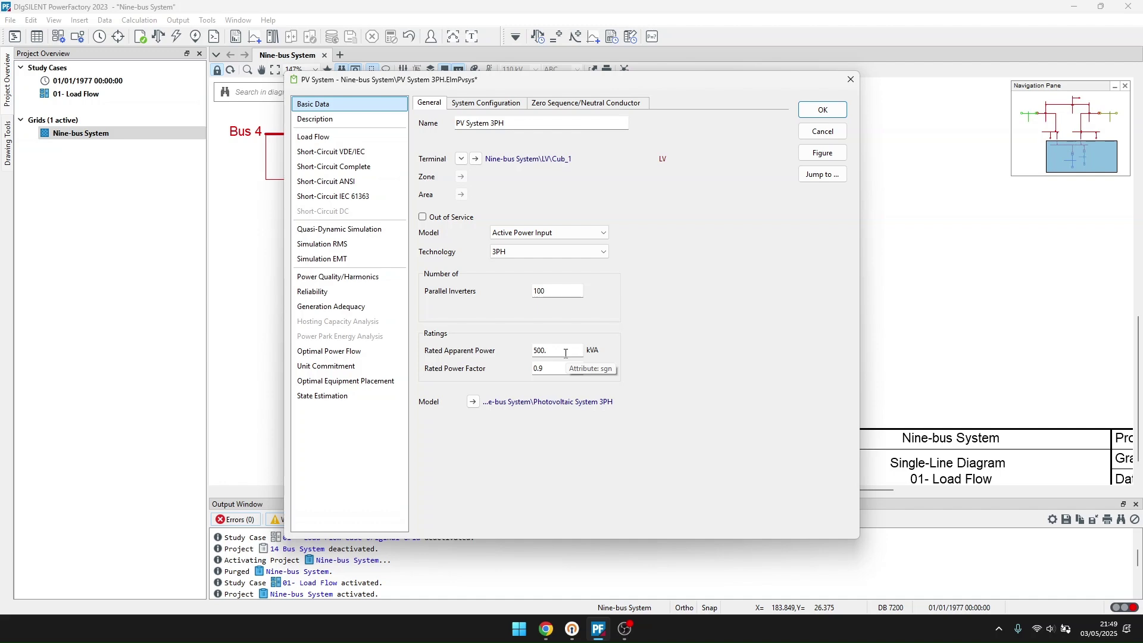
{"action": "left_click", "coordinate": [813, 117]}
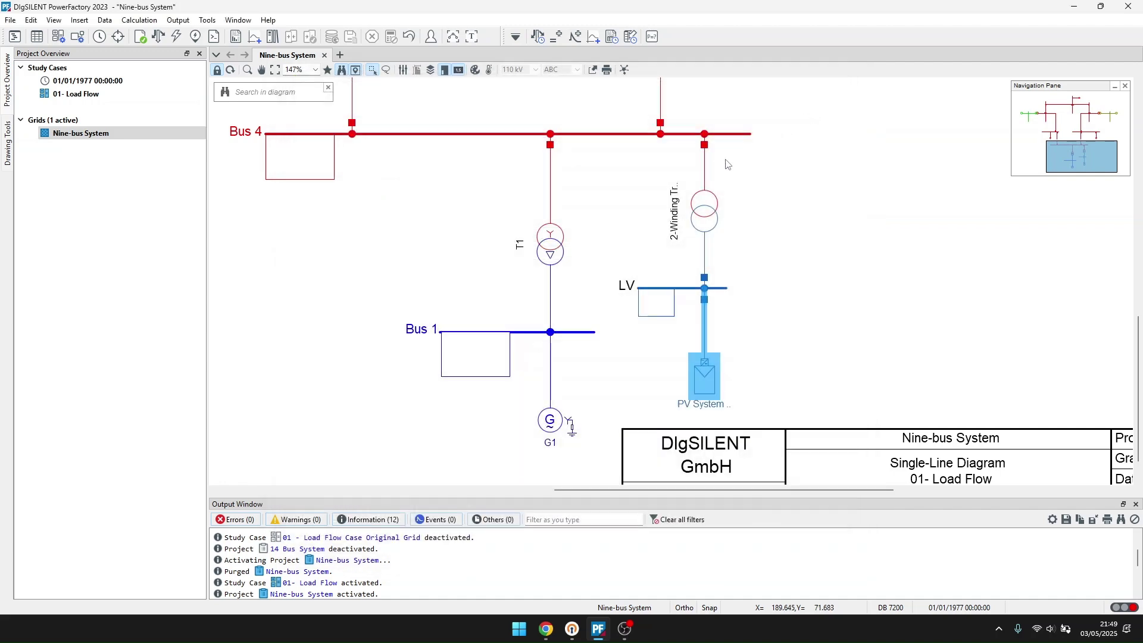
Step: Create a new project type for the transformer between Bus 4 and LV, rated 60 MVA at a nominal frequency of 60 Hz
{"action": "scroll", "coordinate": [652, 233], "scroll_direction": "up", "scroll_amount": 2}
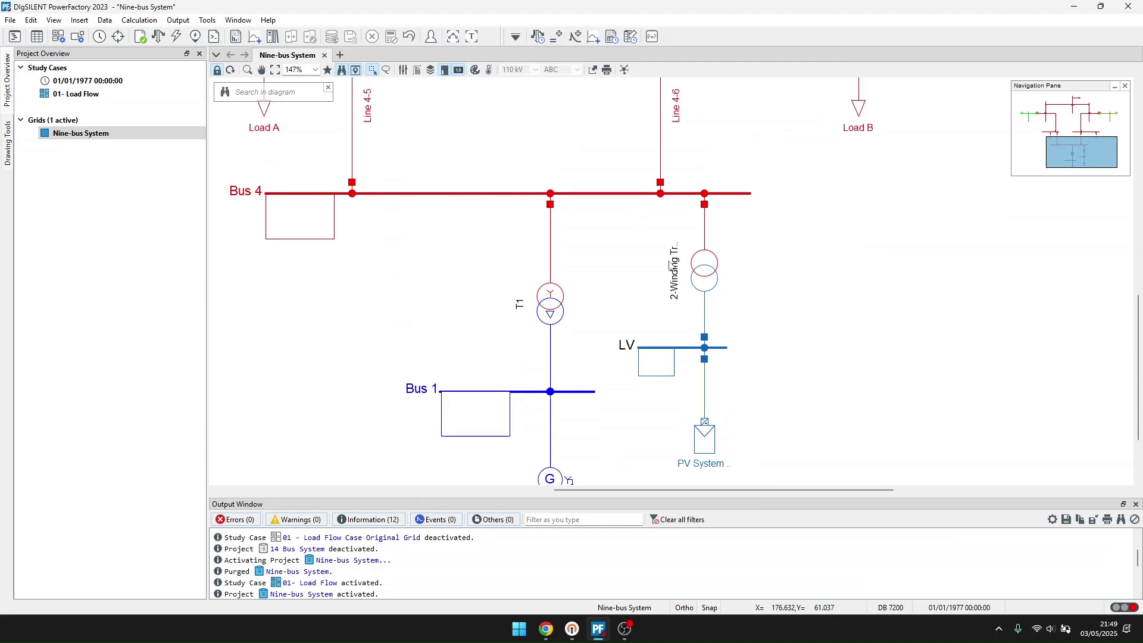
{"action": "scroll", "coordinate": [738, 244], "scroll_direction": "down", "scroll_amount": 1}
{"action": "double_click", "coordinate": [710, 233]}
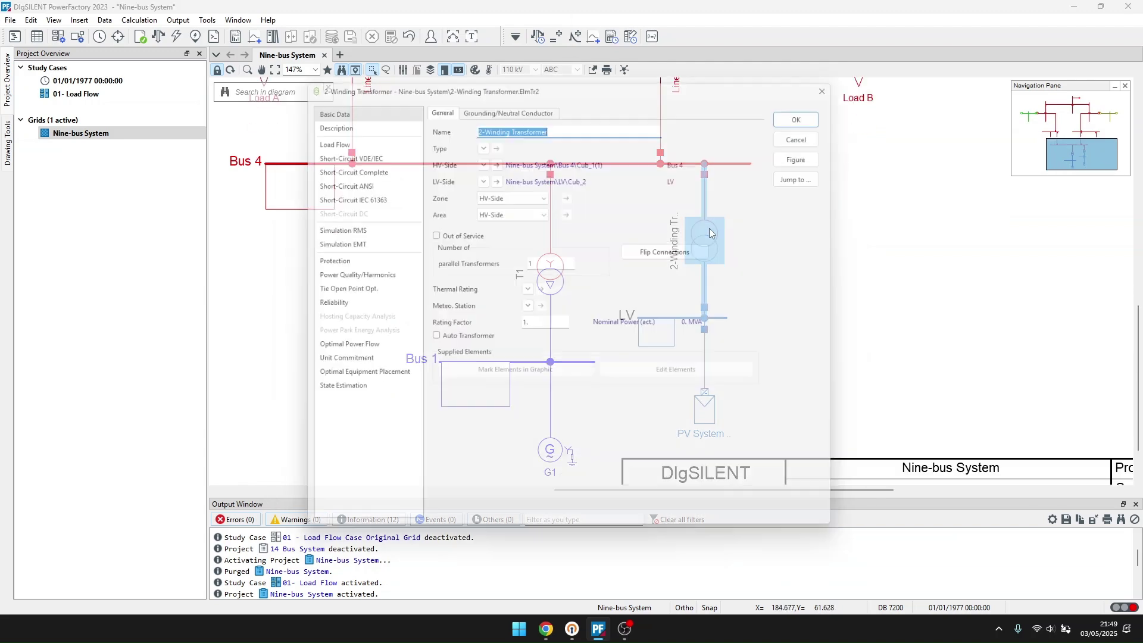
{"action": "left_click", "coordinate": [479, 138]}
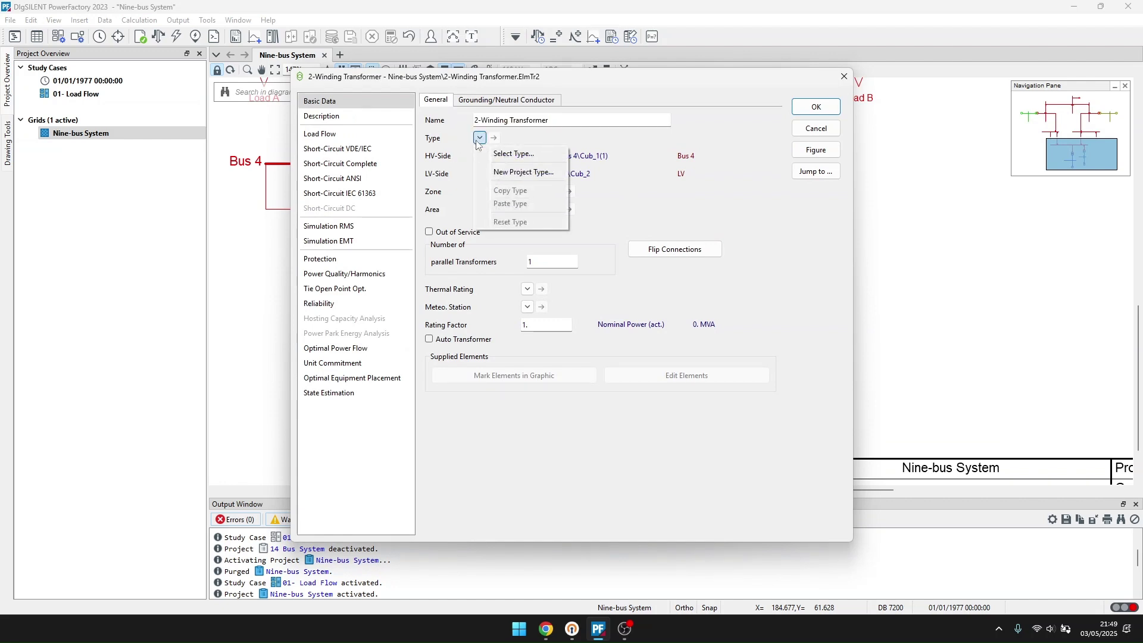
{"action": "left_click", "coordinate": [499, 173]}
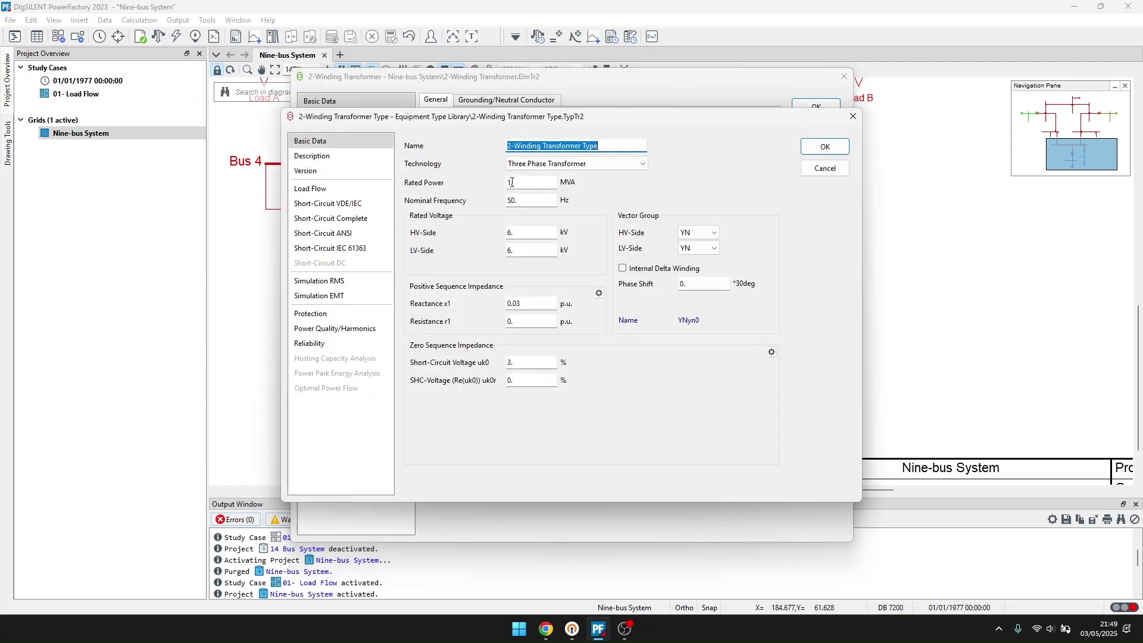
{"action": "key", "text": "Tab"}
{"action": "key", "text": "Tab"}
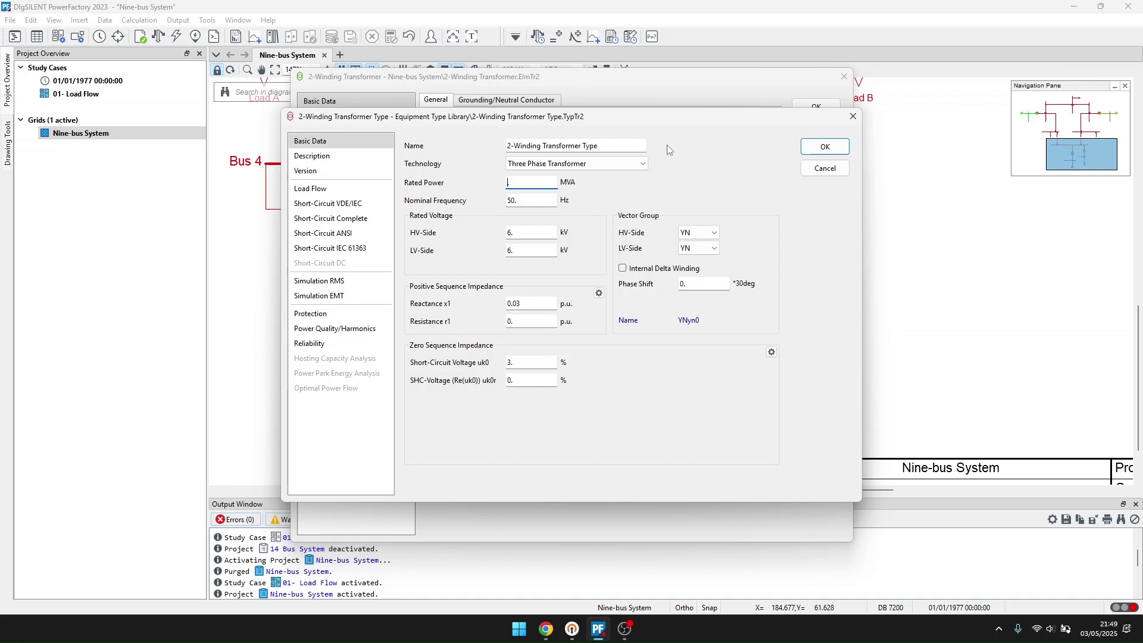
{"action": "type", "text": "60."}
{"action": "key", "text": "BackSpace"}
{"action": "left_click_drag", "start_coordinate": [511, 202], "coordinate": [483, 205]}
{"action": "type", "text": "6"}
Step: Set the transformer type's rated voltages to 230 kV on the HV side and 0.4 kV on the LV side, and apply it
{"action": "left_click", "coordinate": [525, 231]}
{"action": "left_click_drag", "start_coordinate": [525, 231], "coordinate": [496, 234]}
{"action": "type", "text": "230"}
{"action": "left_click_drag", "start_coordinate": [523, 250], "coordinate": [469, 251]}
{"action": "type", "text": "0.4"}
{"action": "left_click", "coordinate": [533, 234]}
{"action": "left_click", "coordinate": [825, 147]}
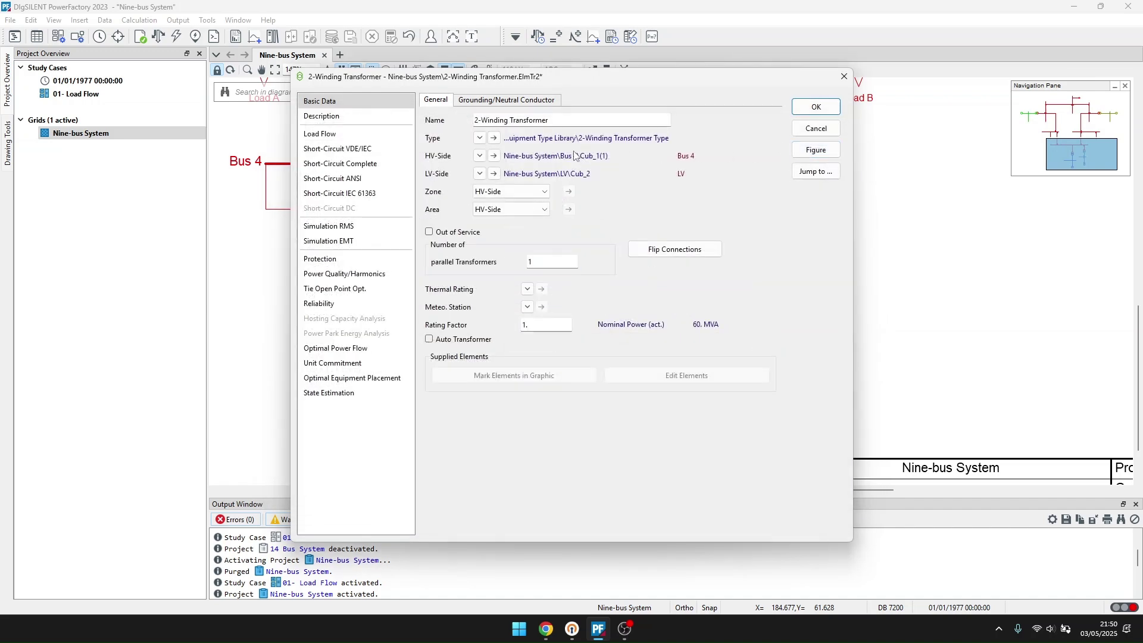
{"action": "left_click", "coordinate": [798, 111]}
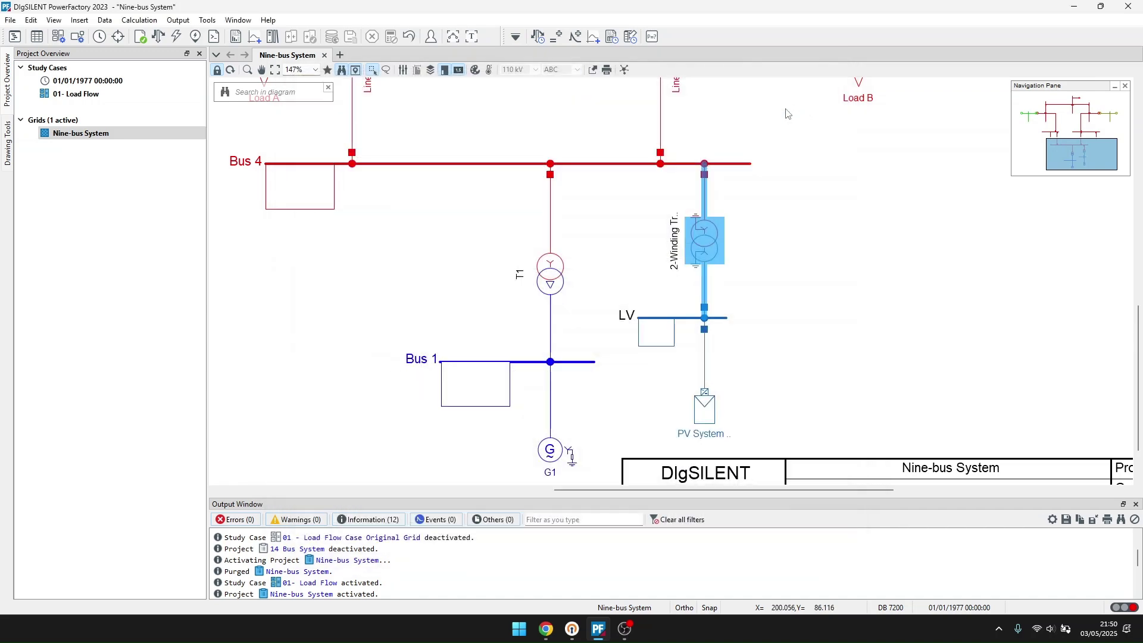
Step: Run a balanced, positive-sequence AC load flow and check the active and reactive power delivered by the PV system
{"action": "left_click", "coordinate": [753, 222]}
{"action": "scroll", "coordinate": [629, 354], "scroll_direction": "down", "scroll_amount": 4}
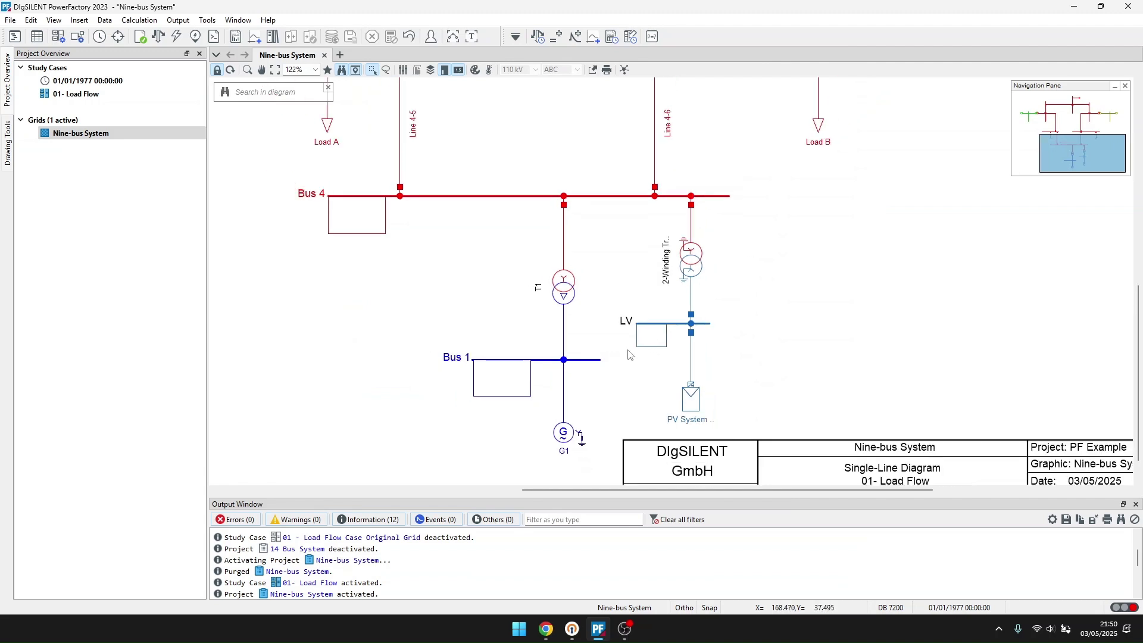
{"action": "scroll", "coordinate": [629, 354], "scroll_direction": "down", "scroll_amount": 2}
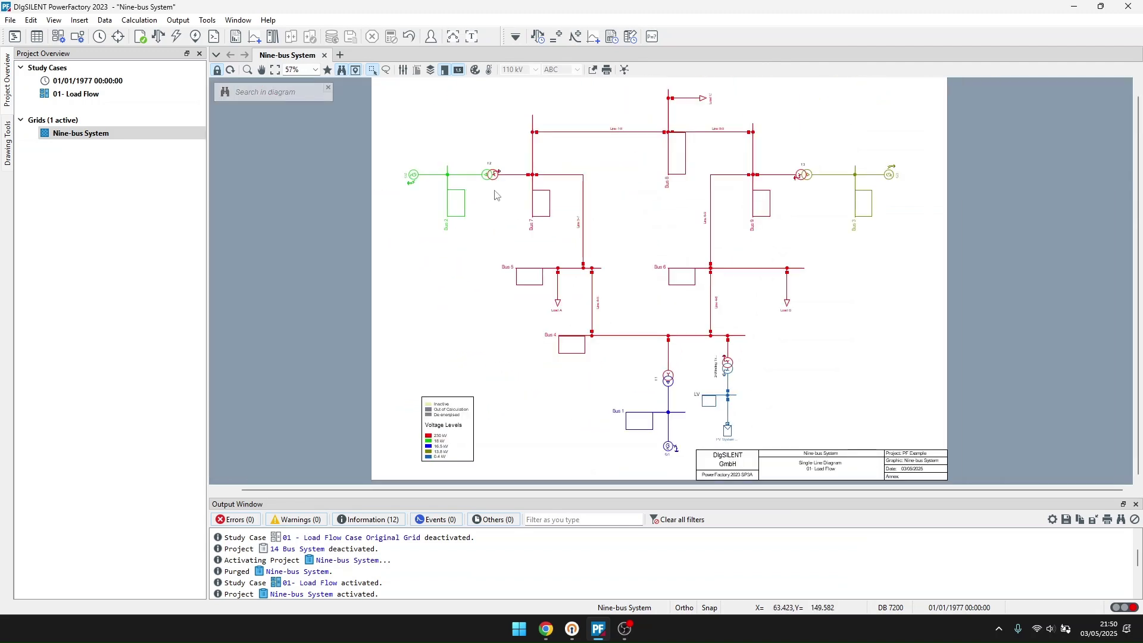
{"action": "left_click", "coordinate": [158, 37]}
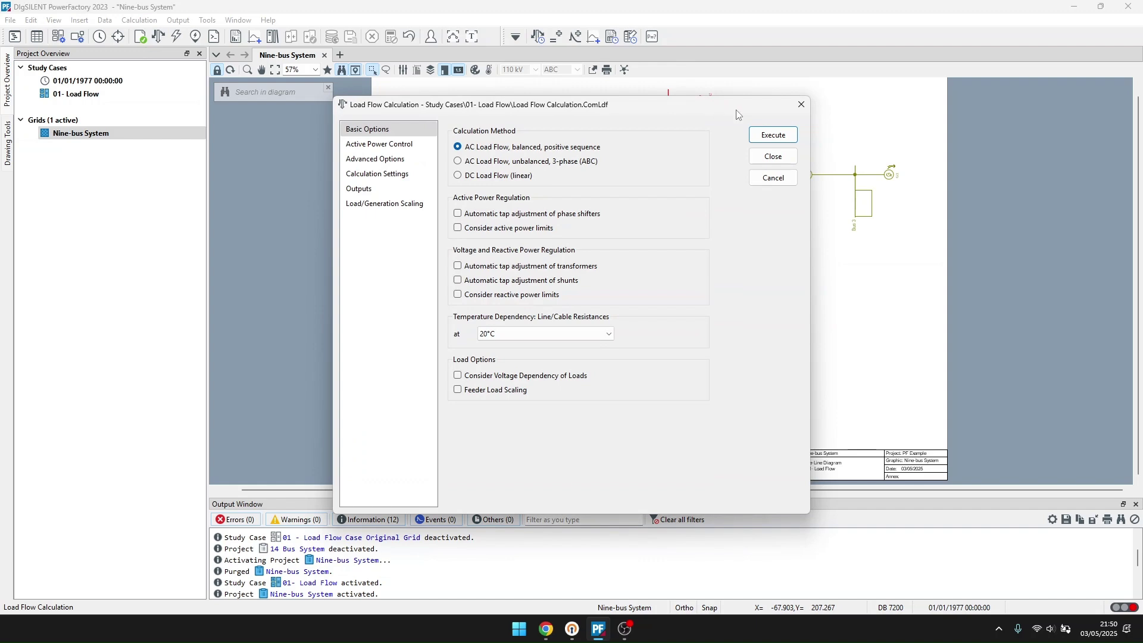
{"action": "left_click", "coordinate": [758, 134]}
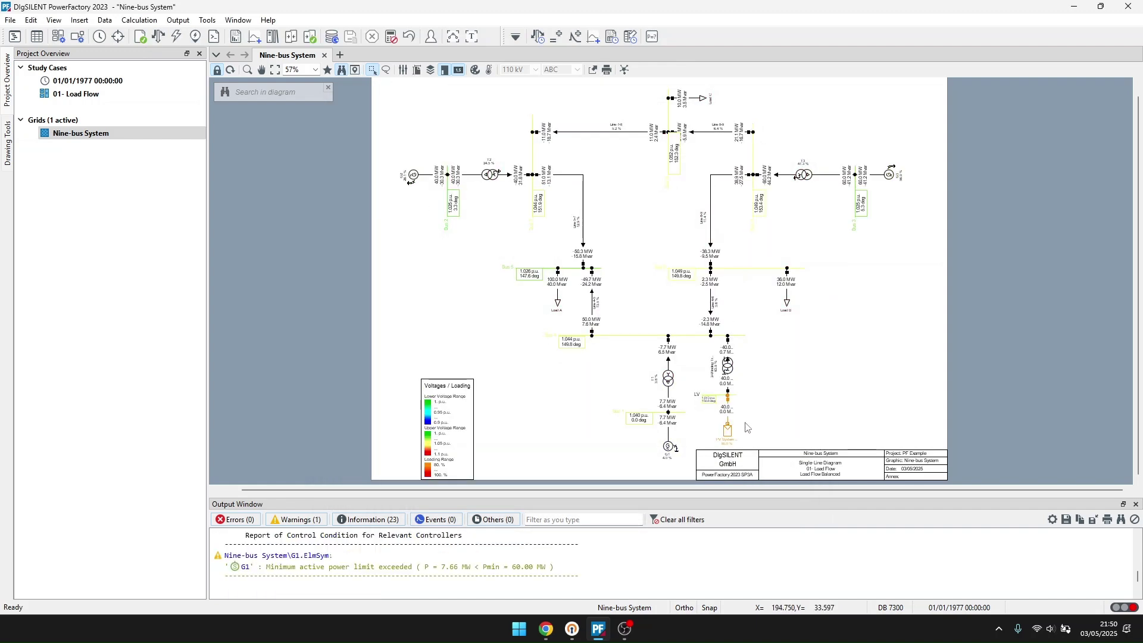
{"action": "scroll", "coordinate": [745, 435], "scroll_direction": "up", "scroll_amount": 2}
{"action": "scroll", "coordinate": [742, 439], "scroll_direction": "up", "scroll_amount": 2}
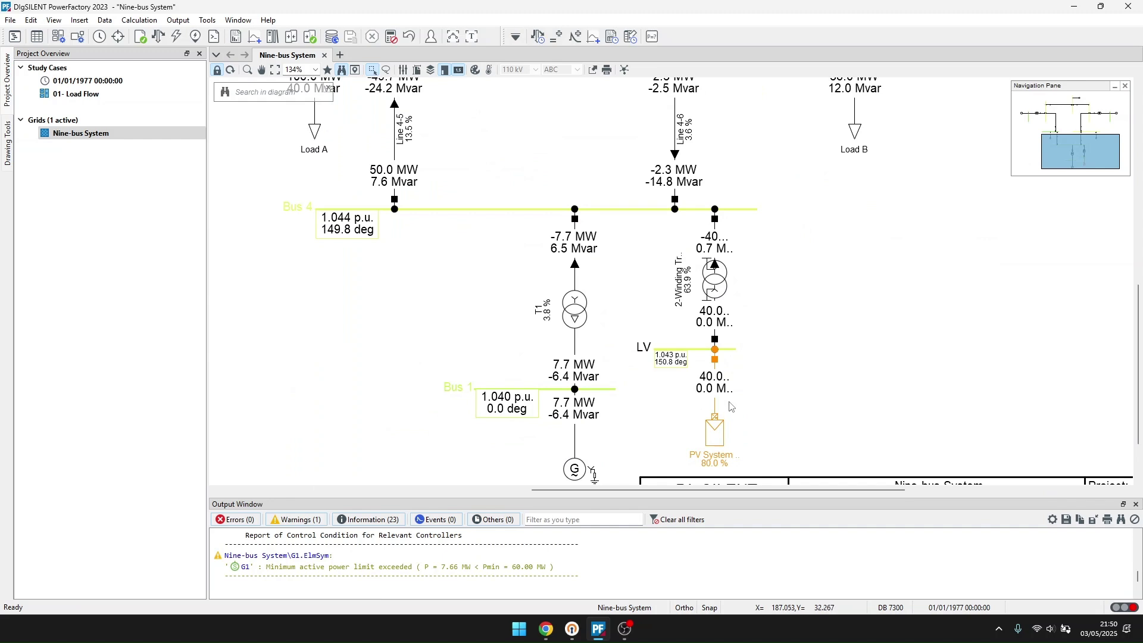
{"action": "mouse_move", "coordinate": [720, 388]}
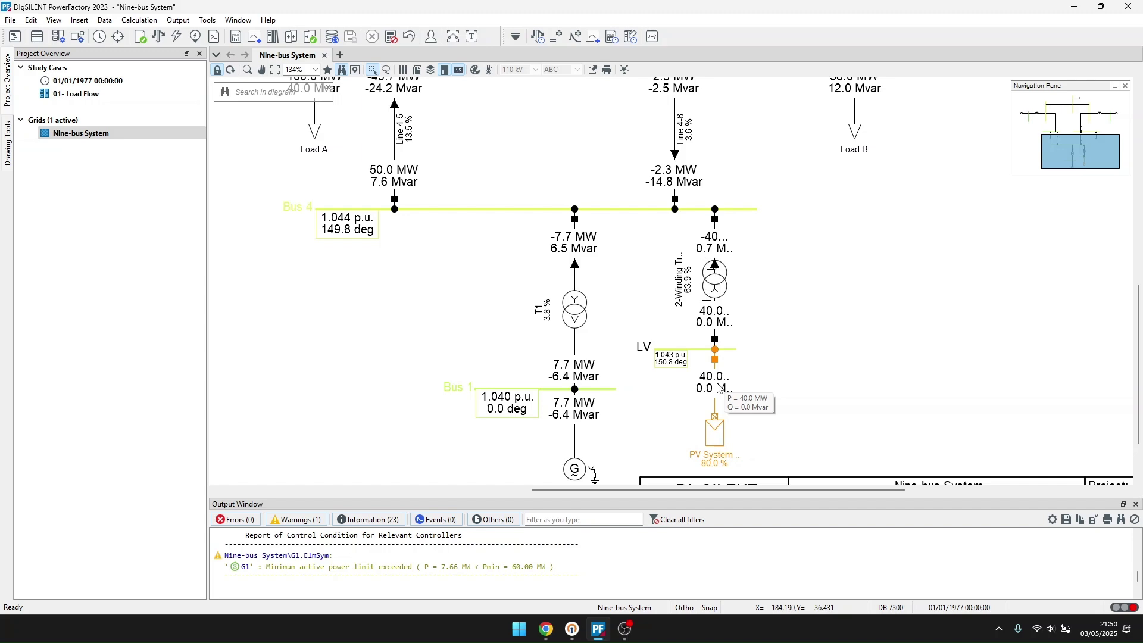
{"action": "scroll", "coordinate": [719, 387], "scroll_direction": "down", "scroll_amount": 5}
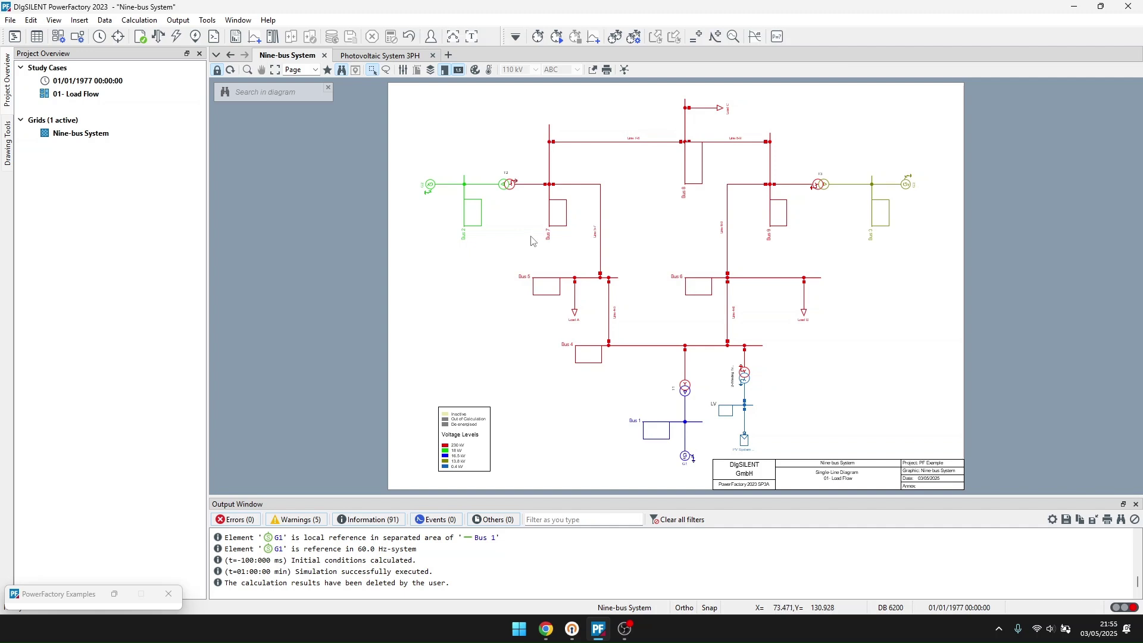
Step: Review the PV system's basic data and close it without making changes
{"action": "double_click", "coordinate": [743, 449]}
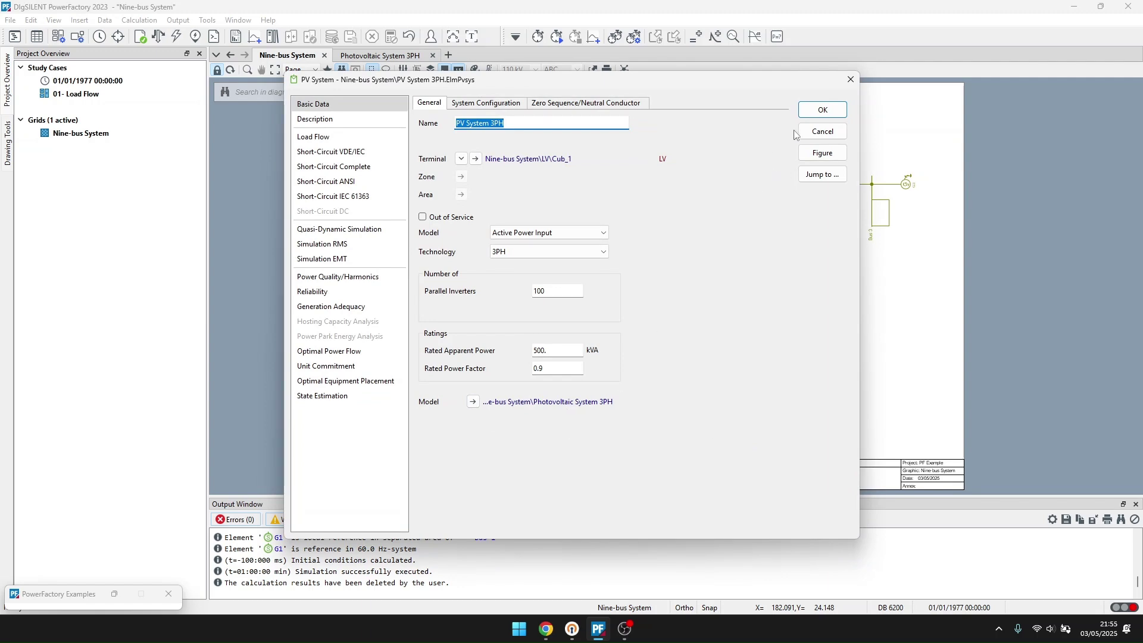
{"action": "left_click", "coordinate": [816, 133]}
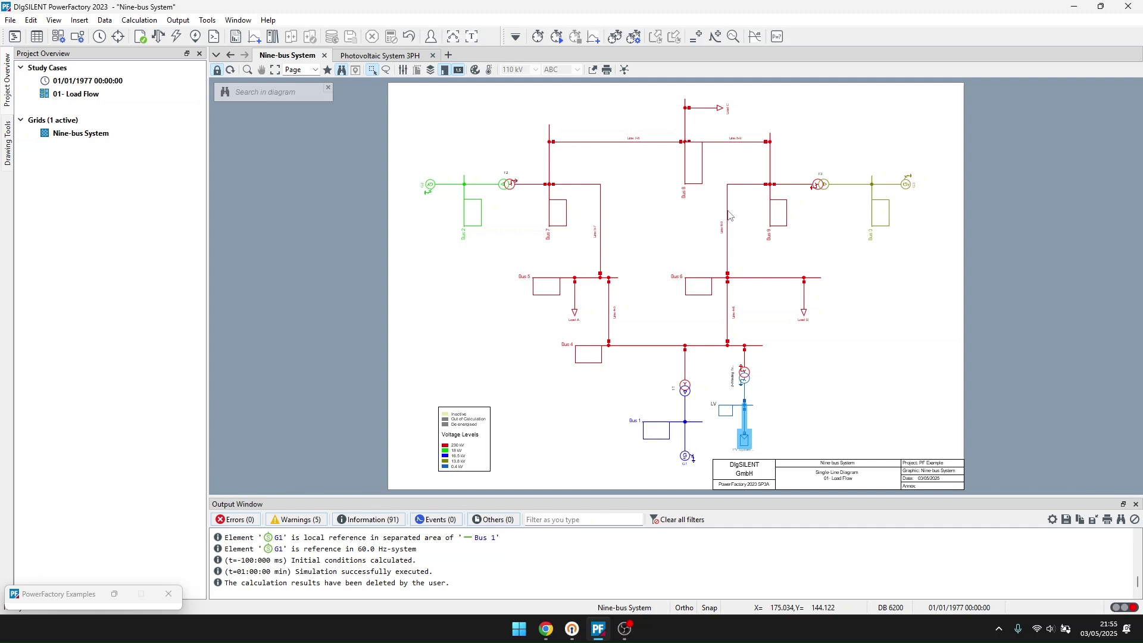
Step: Check that voltage magnitude u1 and electrical frequency fehz are selected as RMS simulation result variables for Bus 4
{"action": "right_click", "coordinate": [641, 346]}
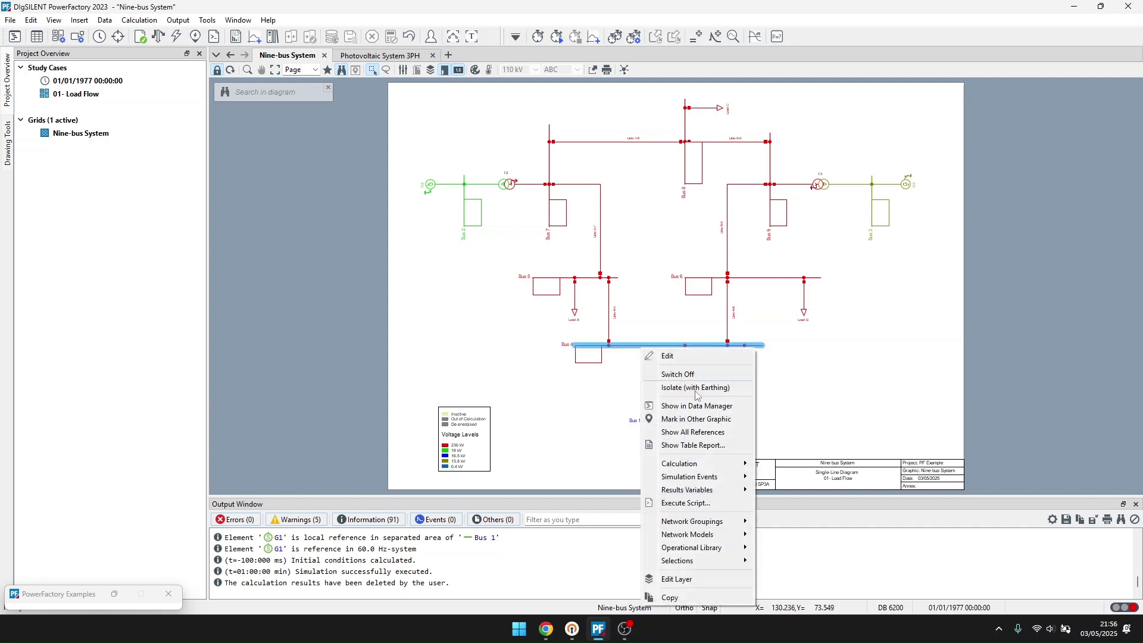
{"action": "mouse_move", "coordinate": [723, 490]}
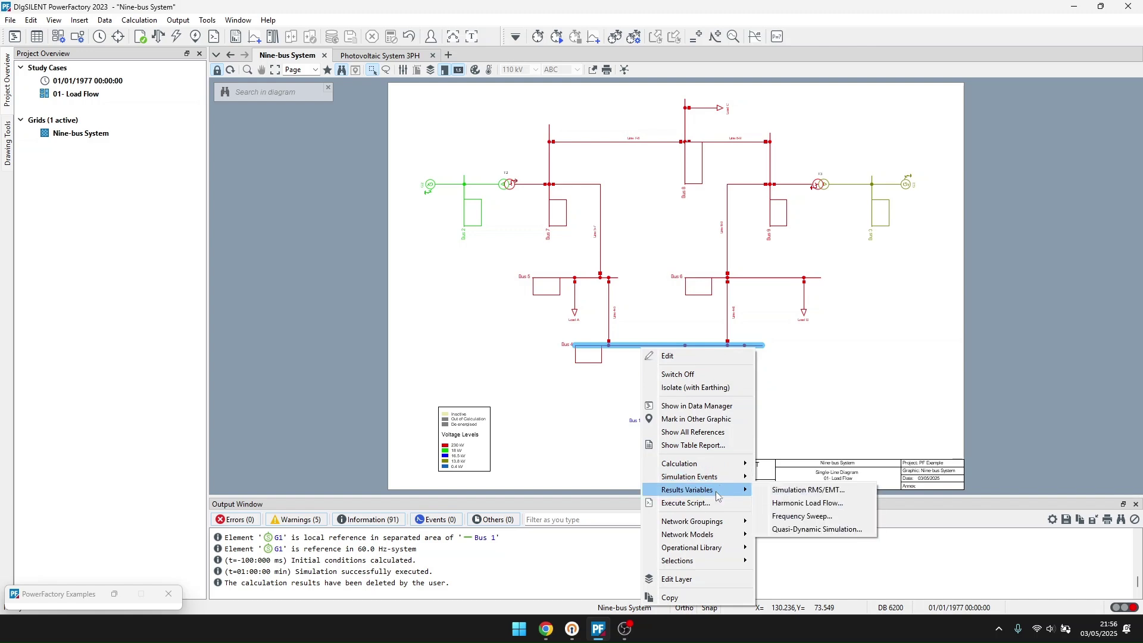
{"action": "left_click", "coordinate": [770, 491]}
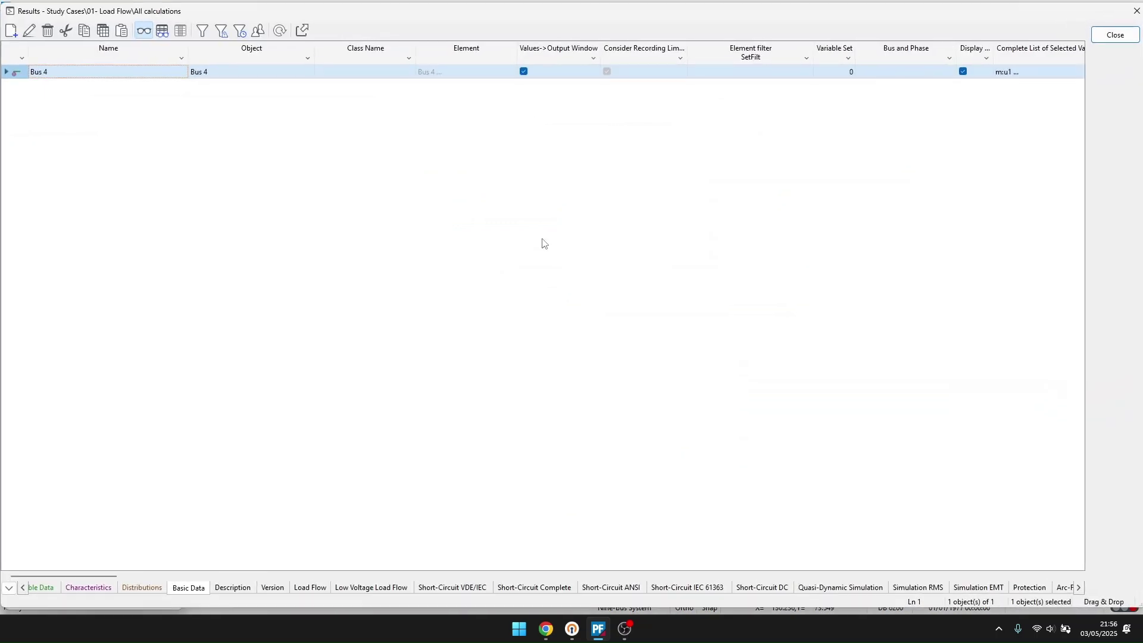
{"action": "double_click", "coordinate": [7, 76]}
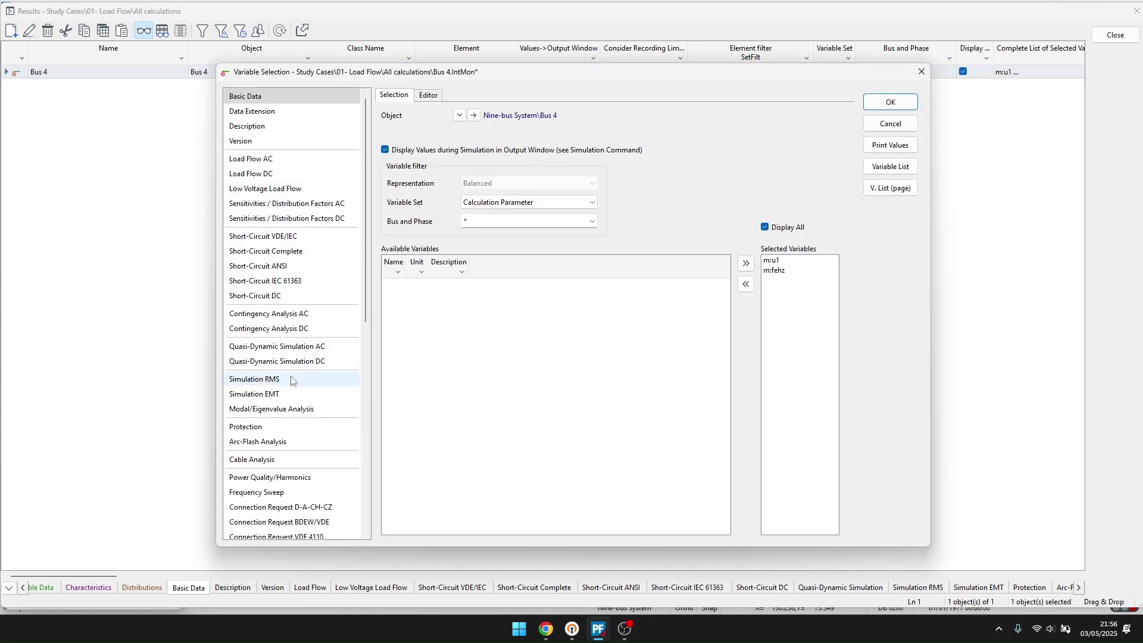
{"action": "left_click", "coordinate": [307, 382]}
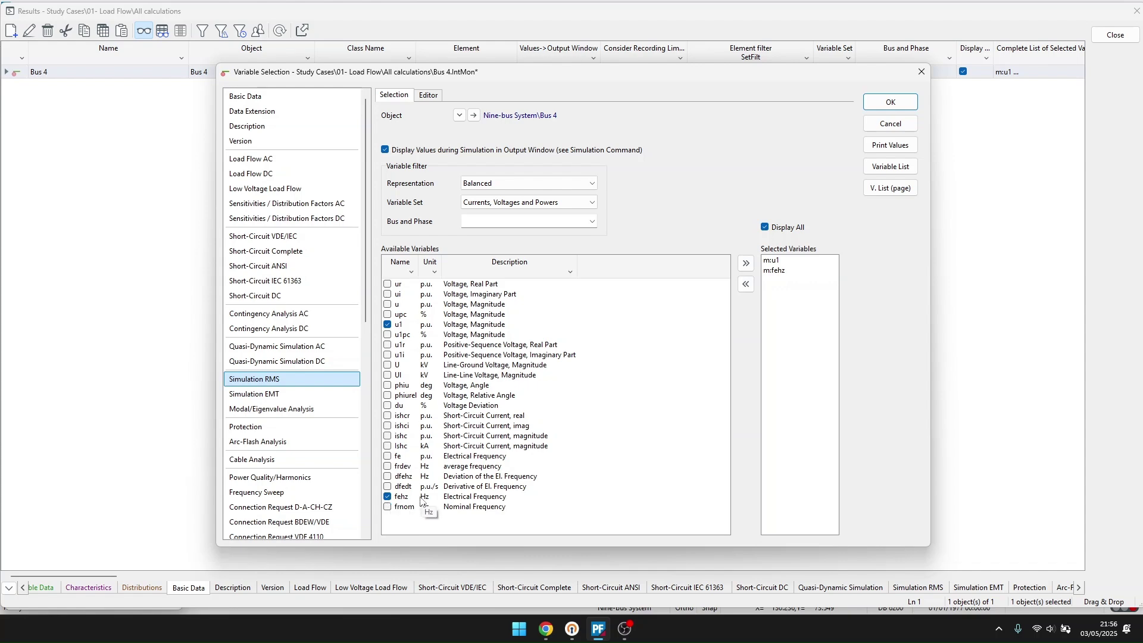
{"action": "left_click", "coordinate": [884, 103]}
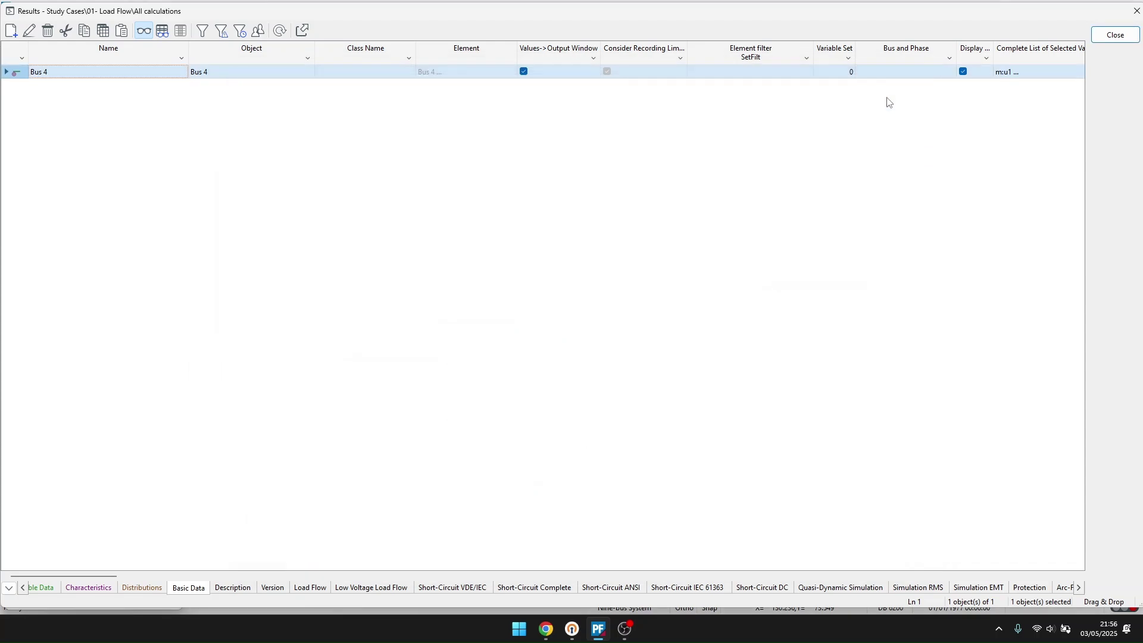
{"action": "left_click", "coordinate": [1115, 35]}
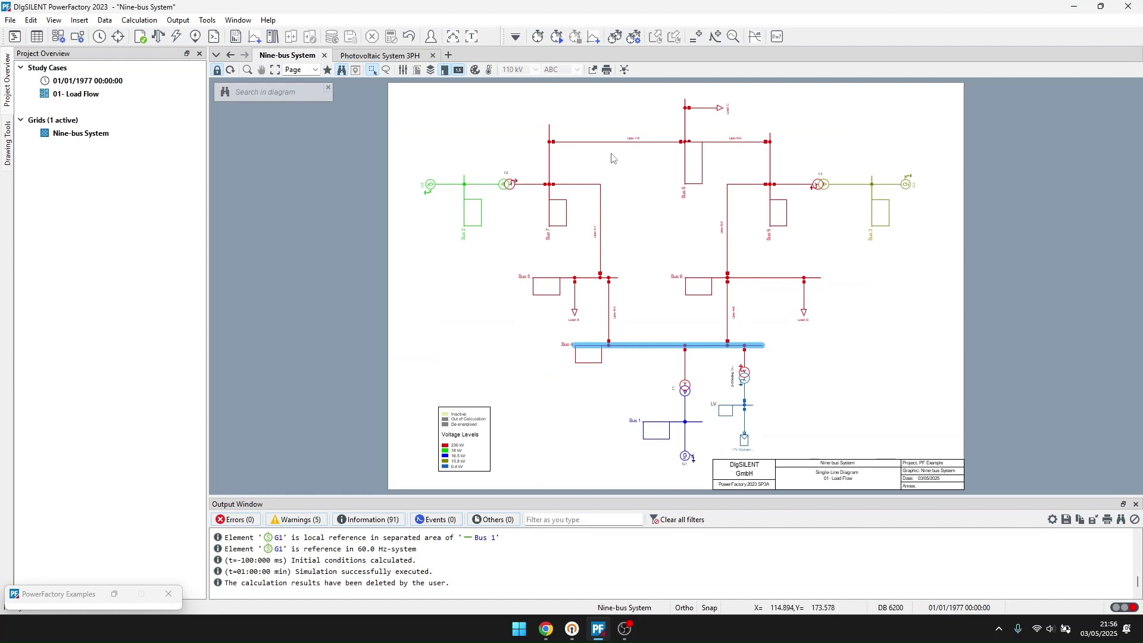
Step: Calculate the initial conditions for the dynamic simulation of the nine-bus network
{"action": "left_click", "coordinate": [537, 36]}
{"action": "left_click", "coordinate": [755, 156]}
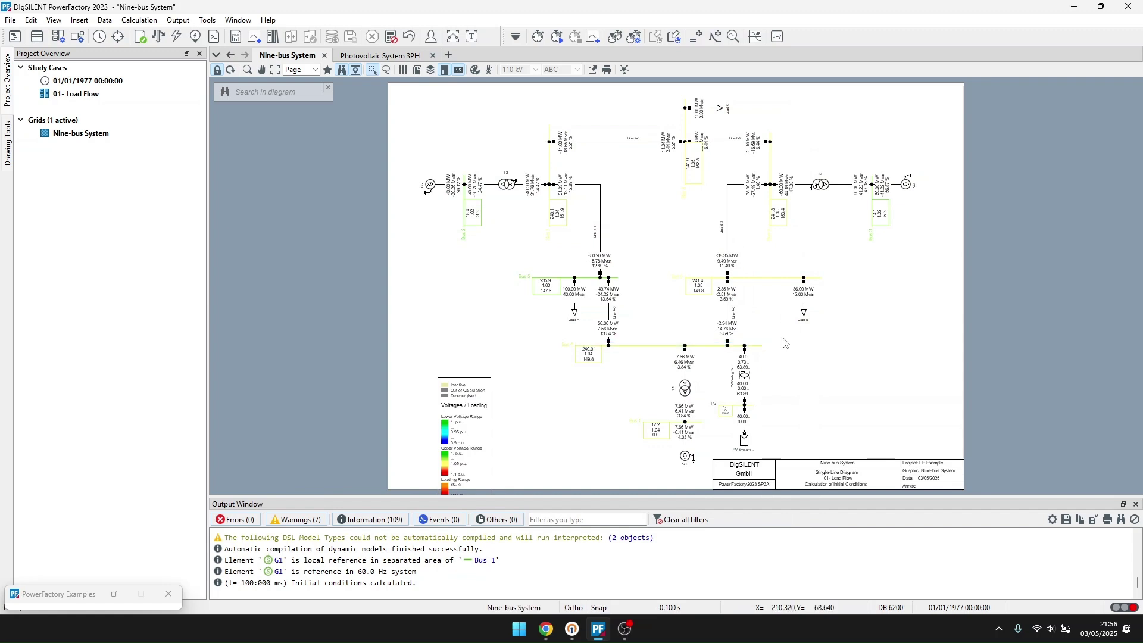
Step: Create a new plot page and insert a curve plot on it
{"action": "left_click", "coordinate": [449, 55]}
{"action": "left_click", "coordinate": [447, 333]}
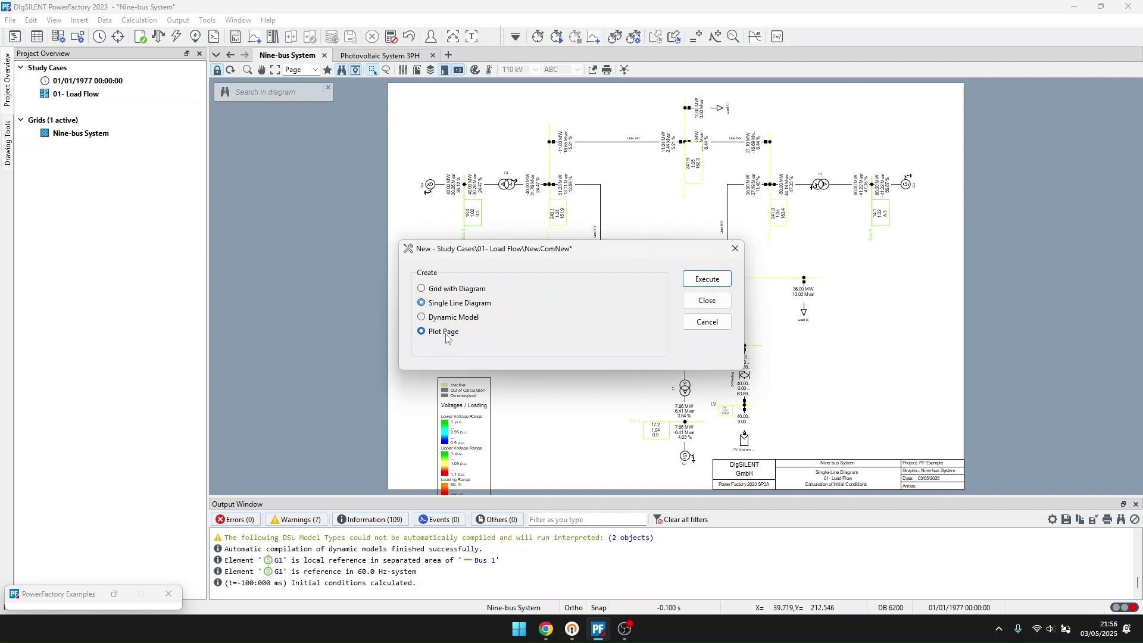
{"action": "left_click", "coordinate": [724, 281]}
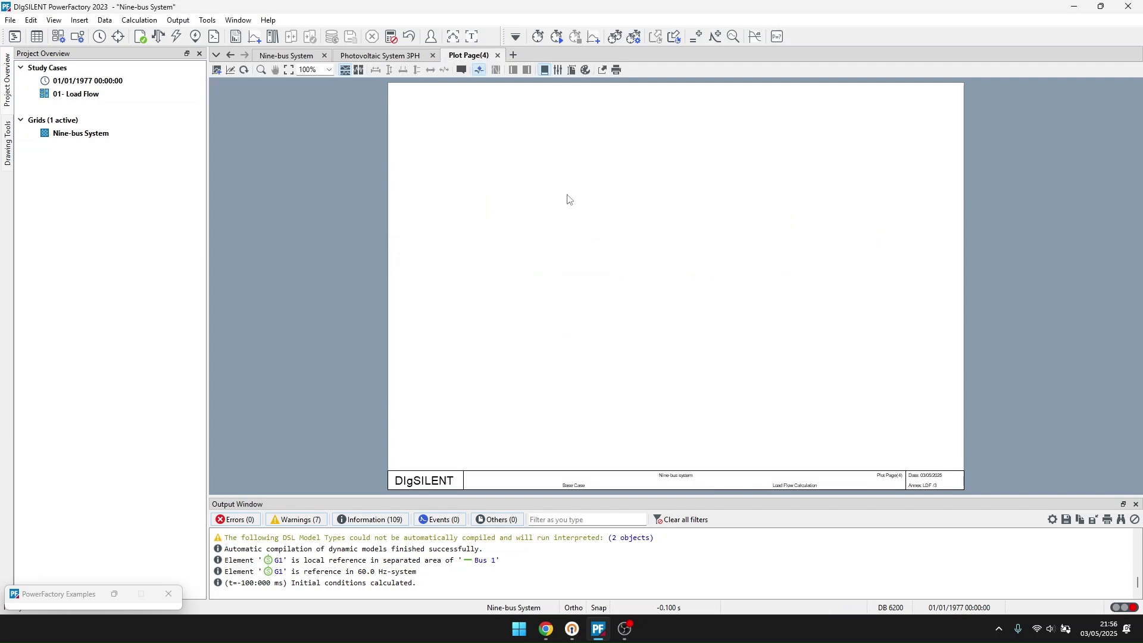
{"action": "right_click", "coordinate": [529, 174]}
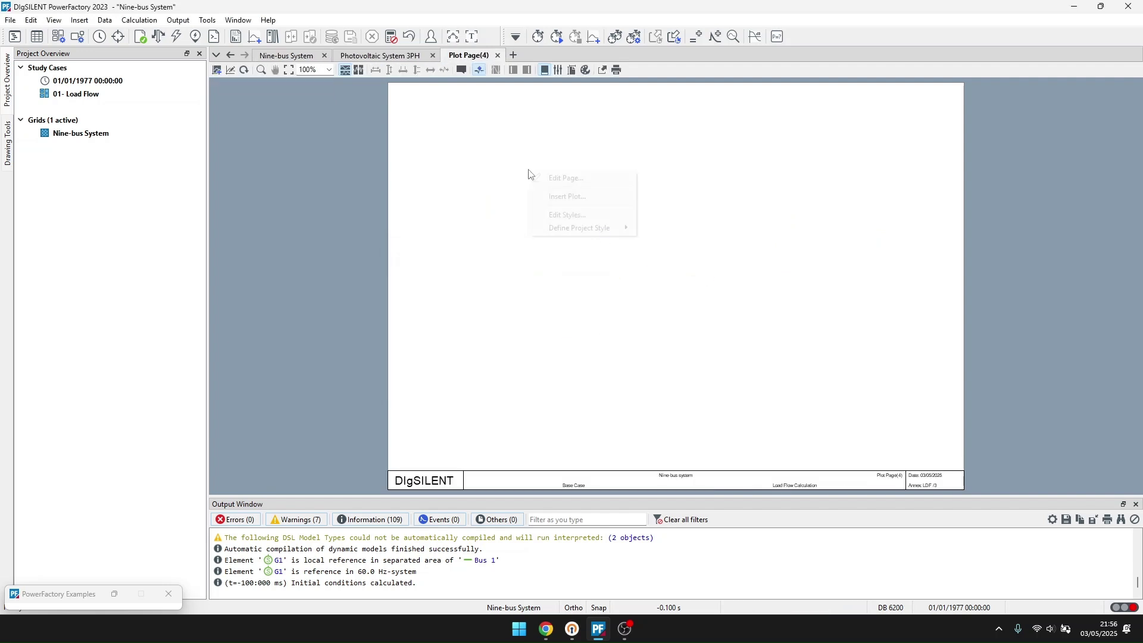
{"action": "left_click", "coordinate": [563, 197]}
{"action": "left_click", "coordinate": [562, 204]}
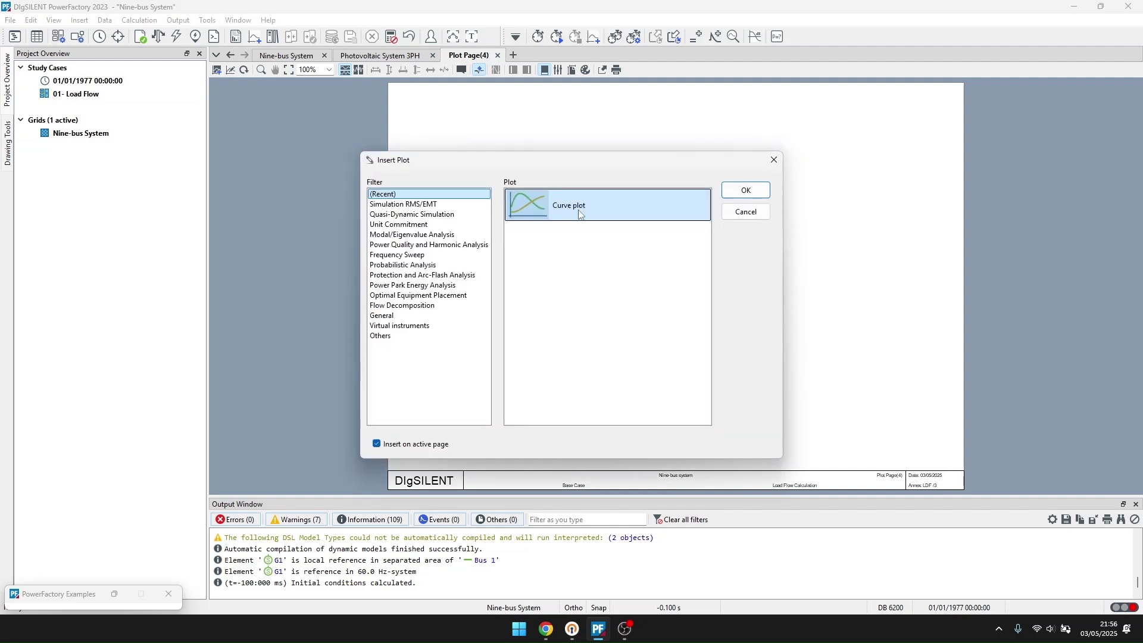
{"action": "left_click", "coordinate": [740, 192]}
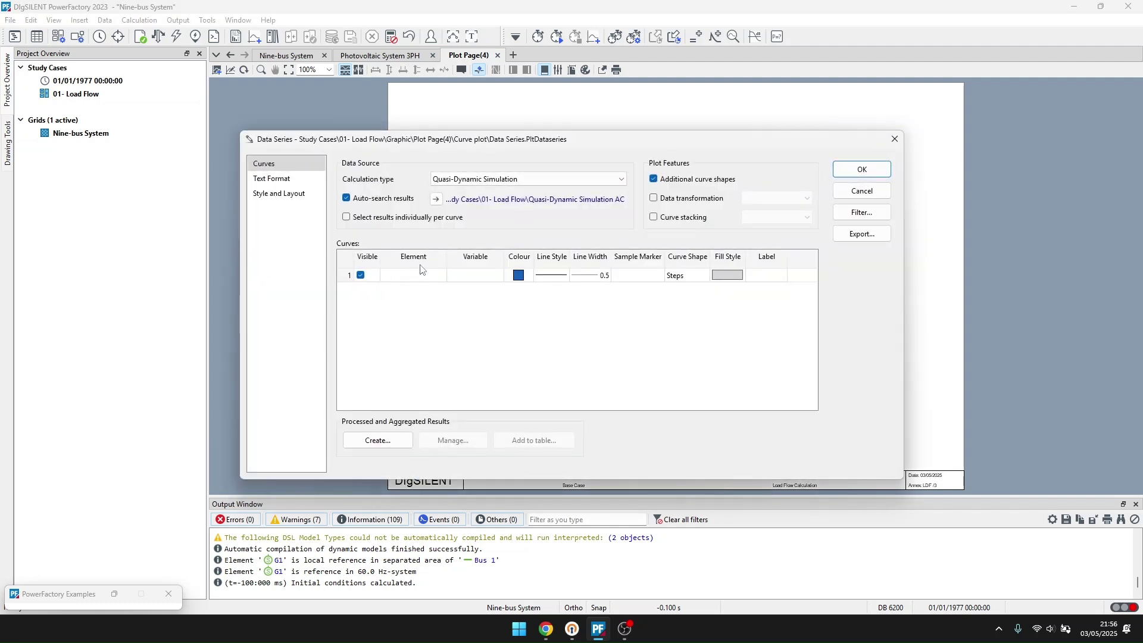
Step: Define the curve plot's data series with calculation type Any Calculation, element Bus 4 and electrical frequency variable m:fehz
{"action": "left_click", "coordinate": [470, 180]}
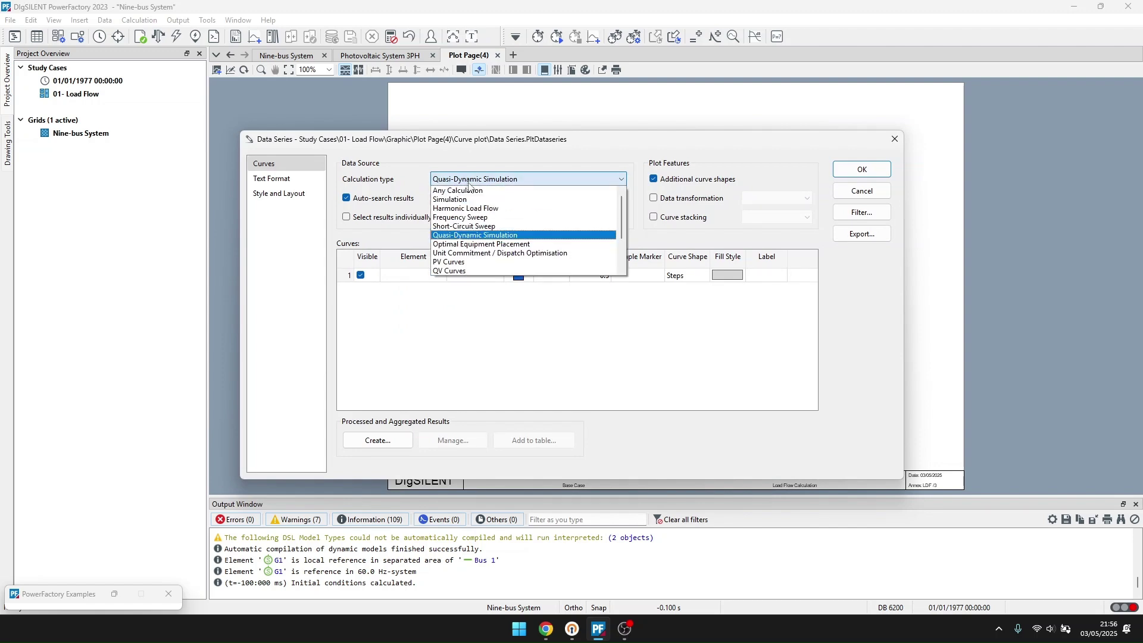
{"action": "left_click", "coordinate": [471, 194]}
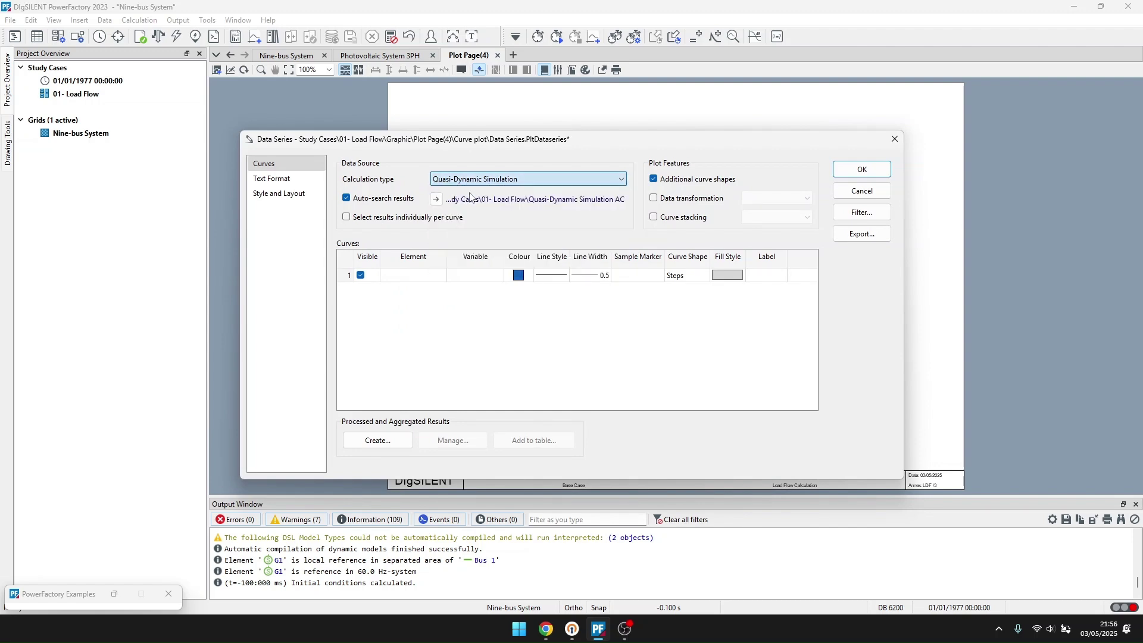
{"action": "double_click", "coordinate": [418, 276]}
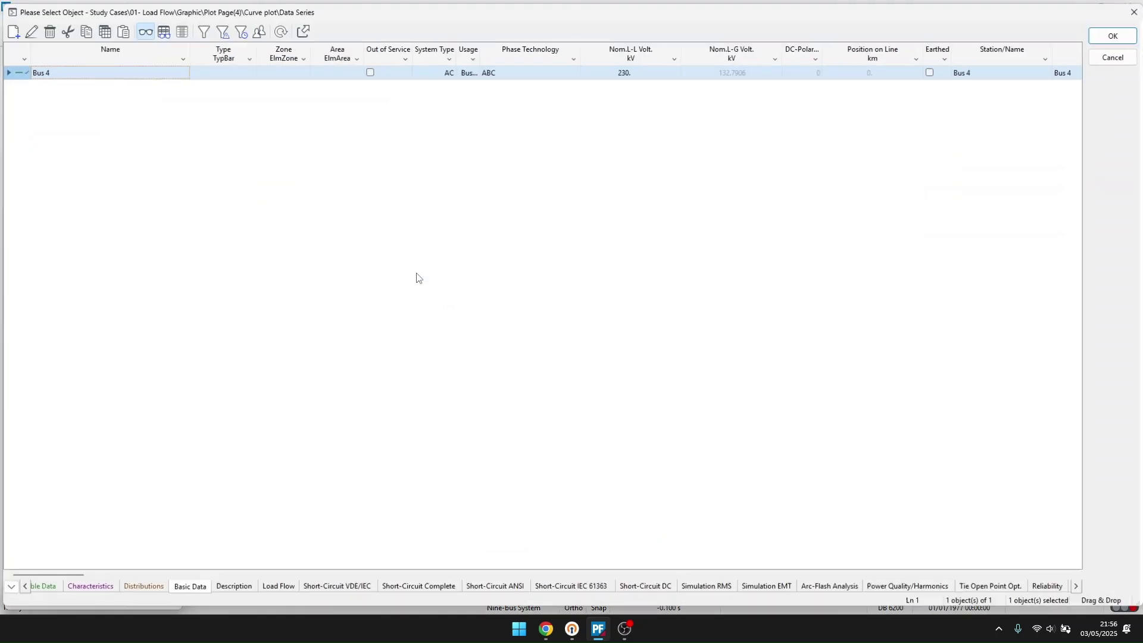
{"action": "double_click", "coordinate": [23, 73]}
{"action": "left_click", "coordinate": [796, 160]}
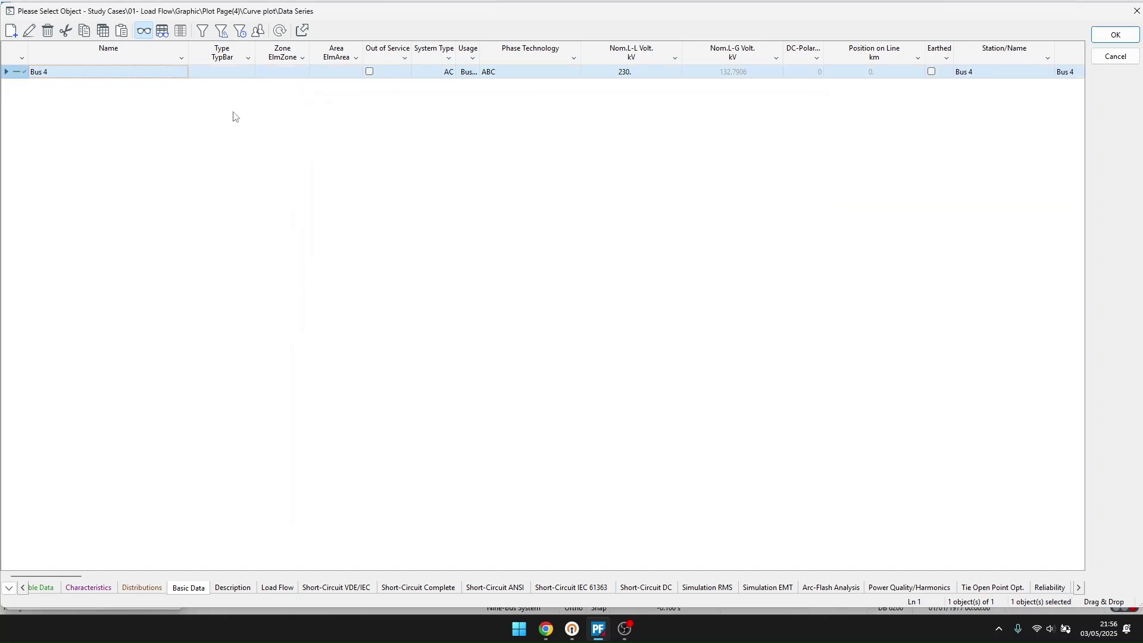
{"action": "double_click", "coordinate": [19, 74]}
{"action": "double_click", "coordinate": [473, 277]}
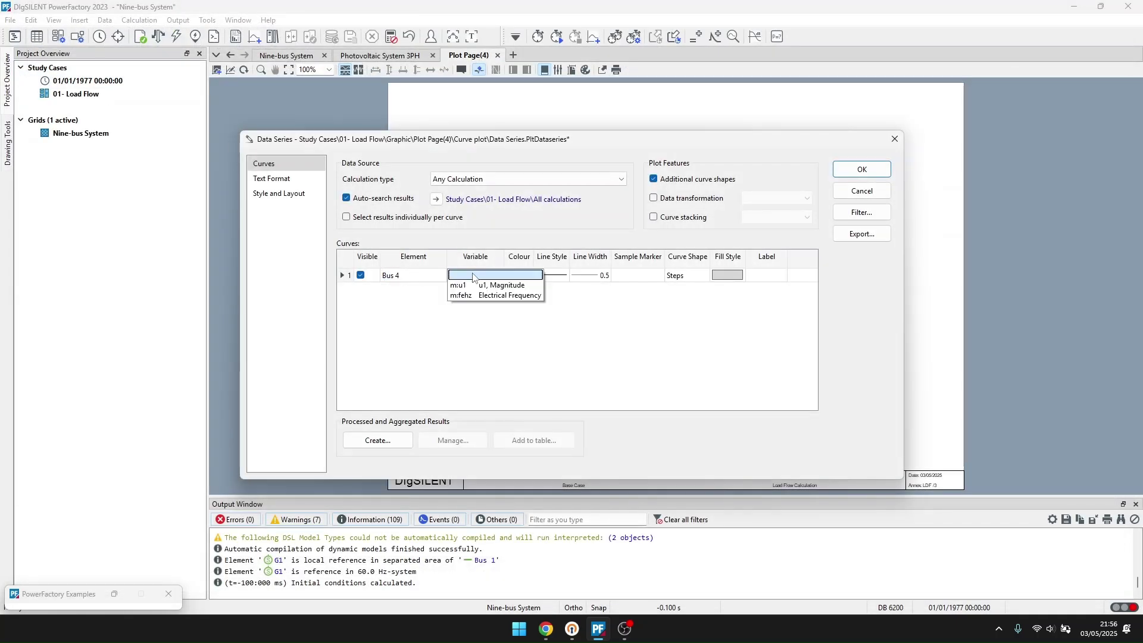
{"action": "left_click", "coordinate": [488, 295]}
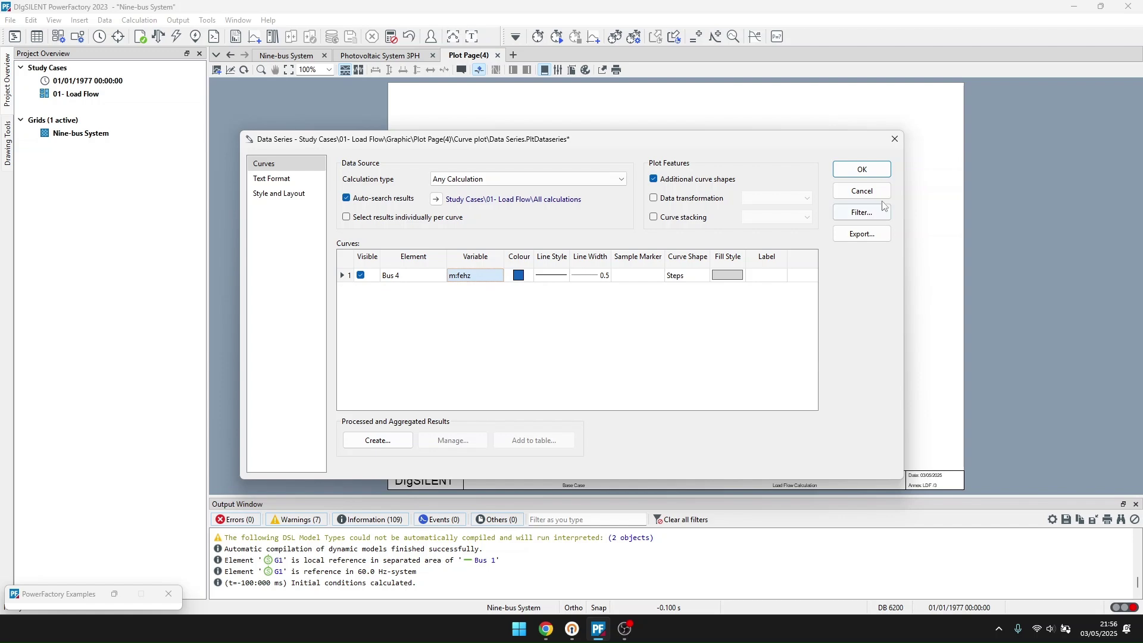
{"action": "left_click", "coordinate": [862, 169]}
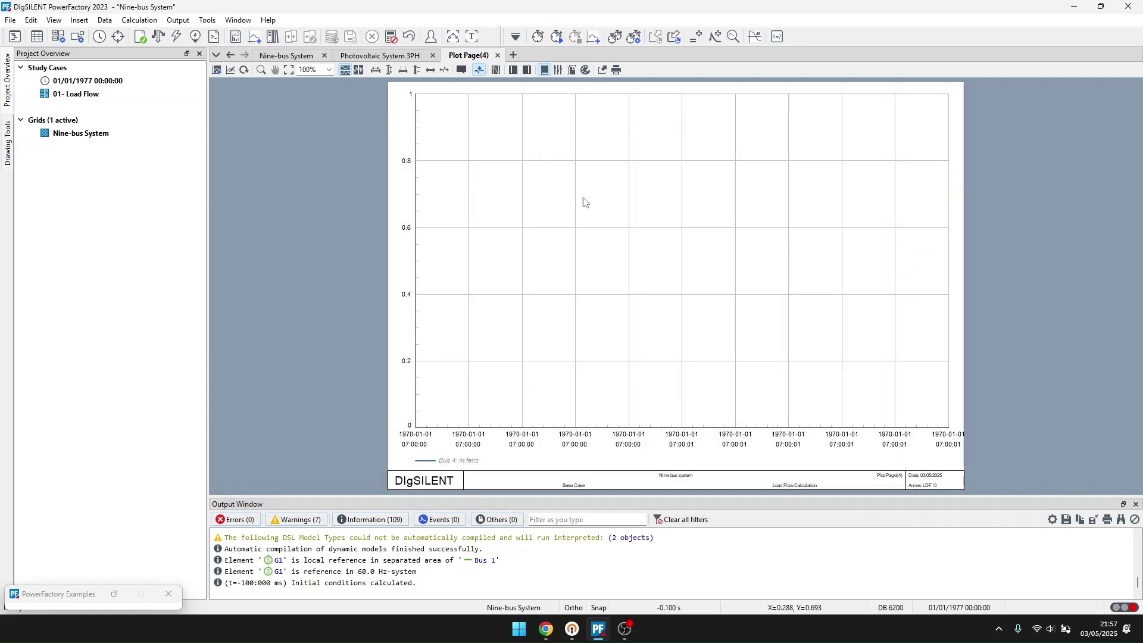
Step: Run the simulation with a 60 s stop time and scale the plot's x- and y-axes to fit the frequency curve
{"action": "left_click", "coordinate": [559, 37]}
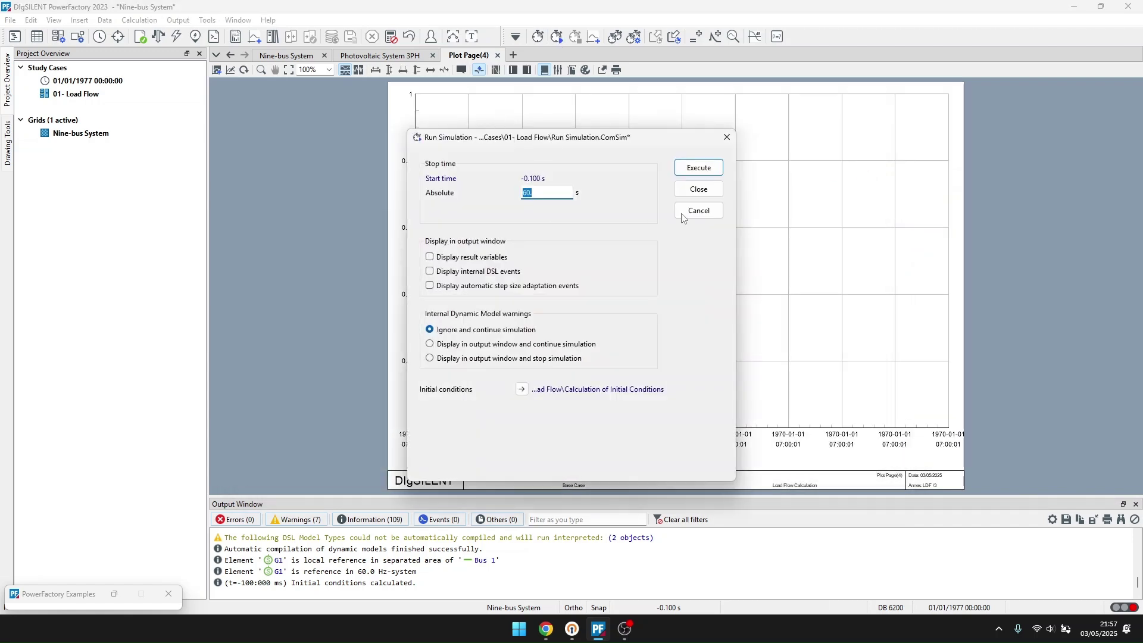
{"action": "left_click", "coordinate": [699, 168]}
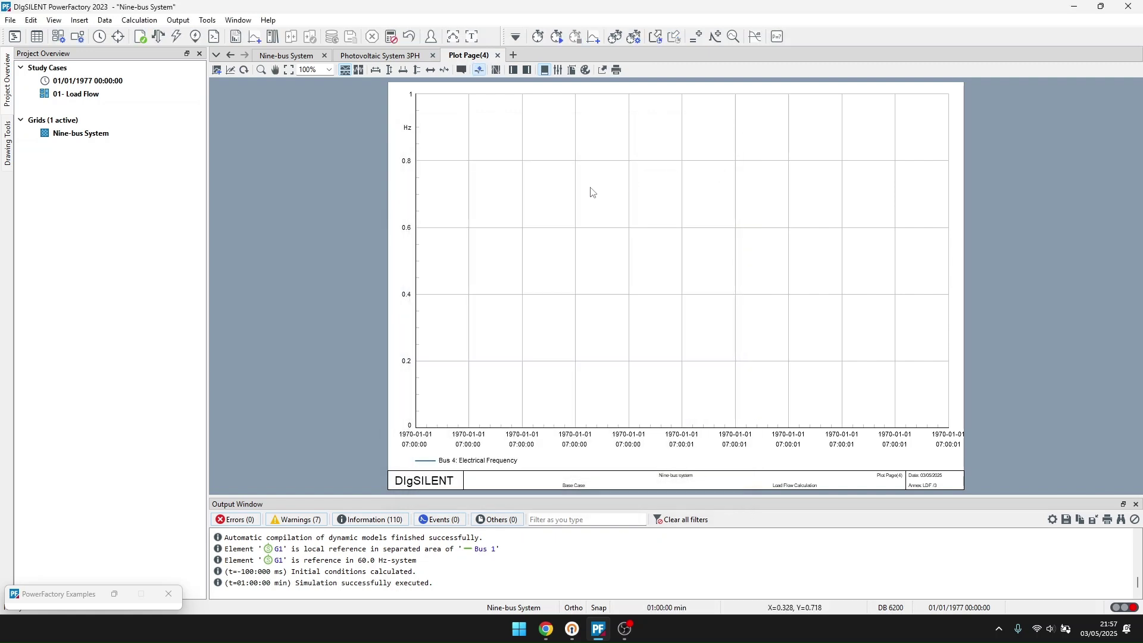
{"action": "left_click", "coordinate": [376, 71]}
{"action": "left_click", "coordinate": [389, 70]}
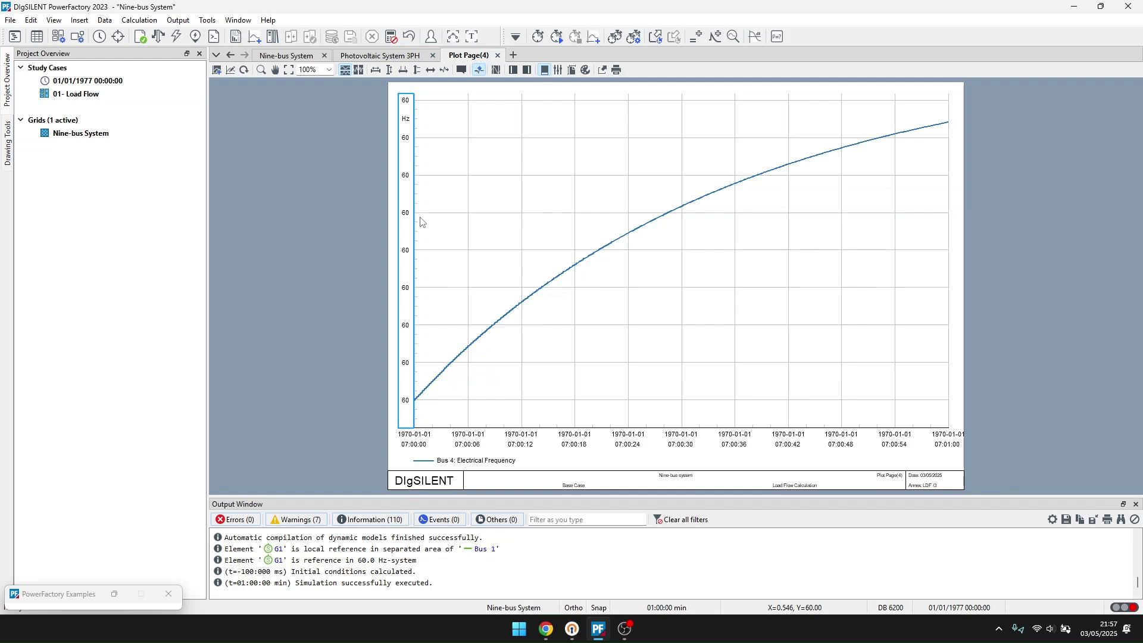
Step: Set the y-axis range of the Bus 4 frequency plot to a minimum of 59.8 and a maximum of 60.2
{"action": "mouse_move", "coordinate": [412, 221]}
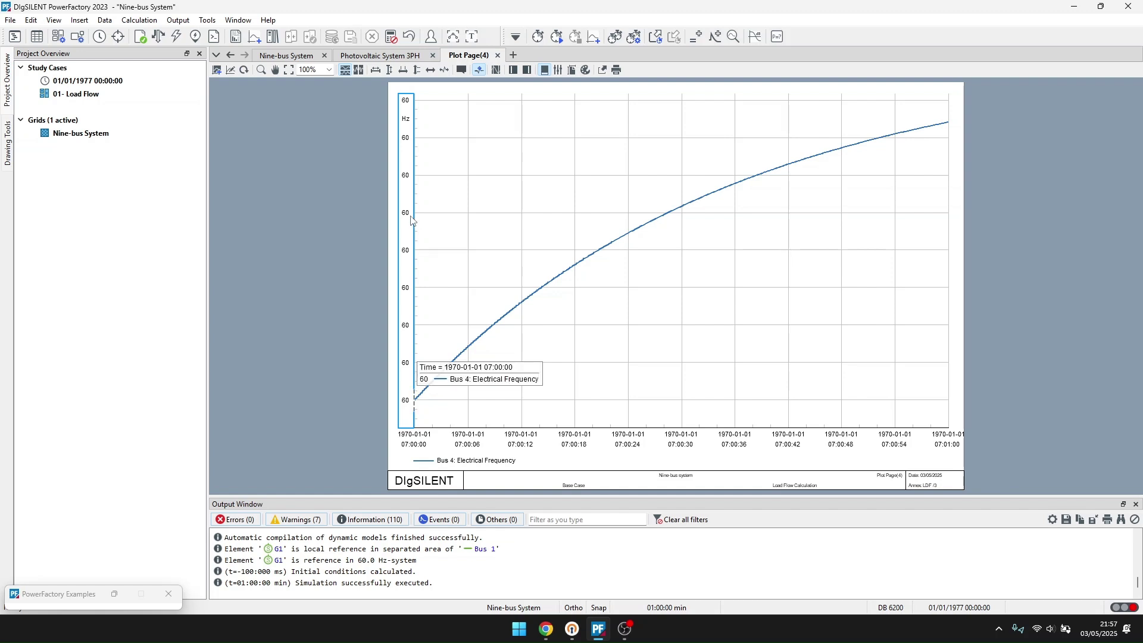
{"action": "double_click", "coordinate": [412, 221]}
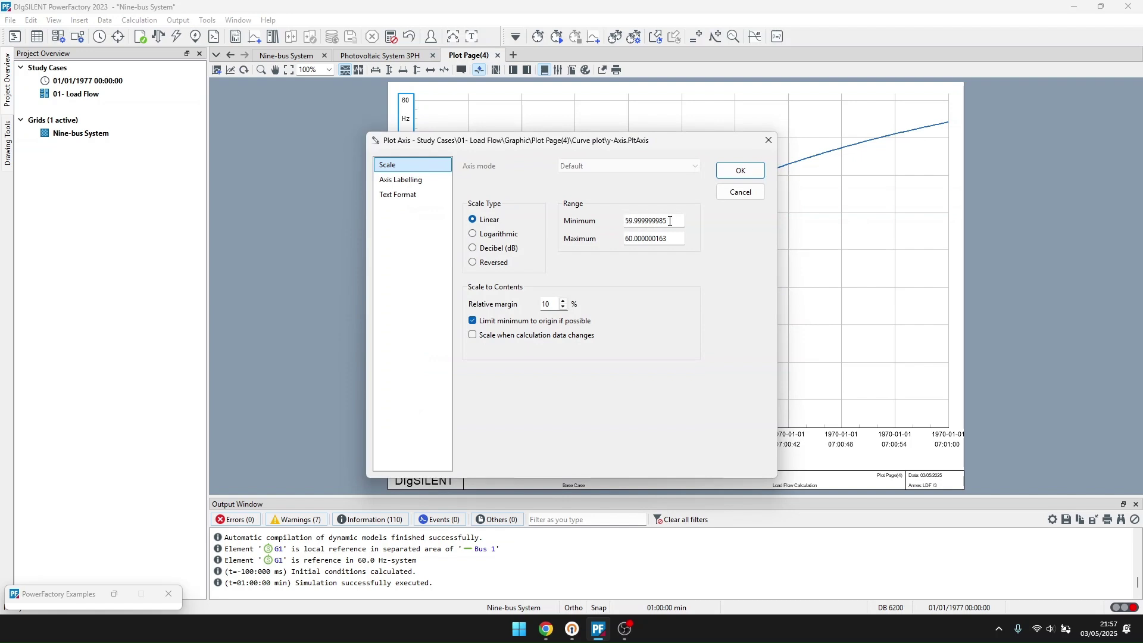
{"action": "left_click_drag", "start_coordinate": [670, 221], "coordinate": [642, 228]}
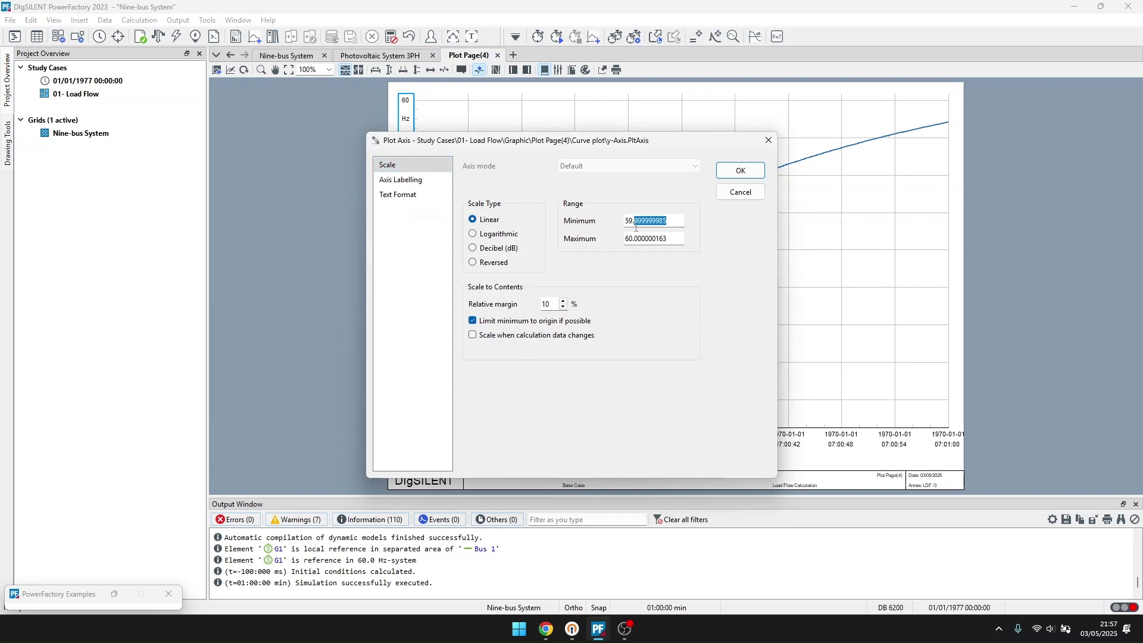
{"action": "type", "text": "8"}
{"action": "left_click_drag", "start_coordinate": [635, 239], "coordinate": [677, 239]}
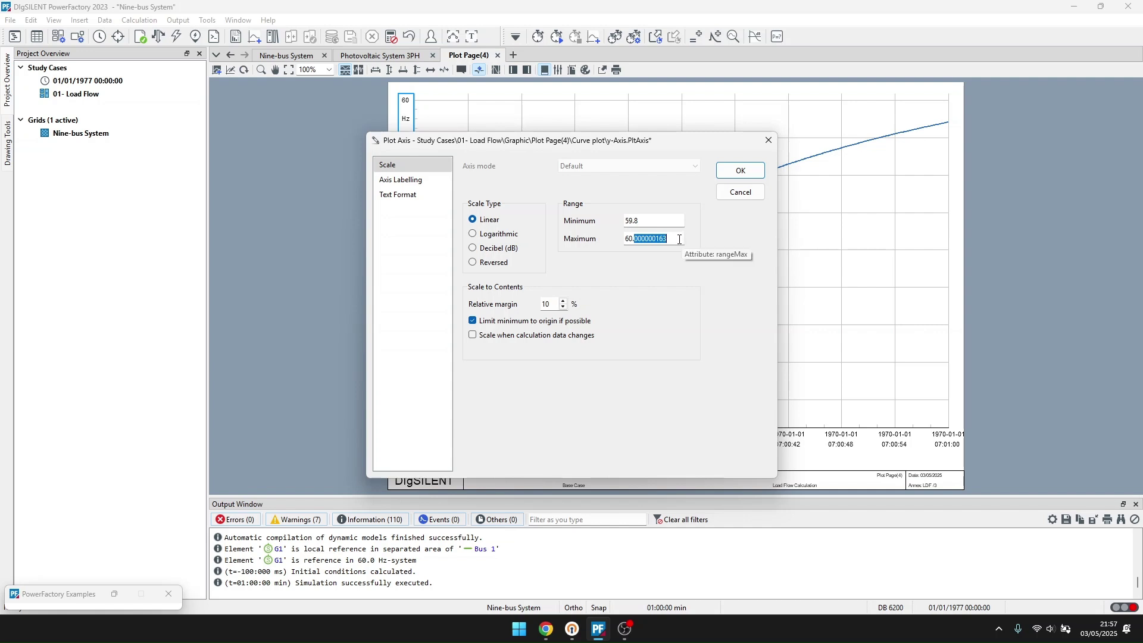
{"action": "type", "text": "2"}
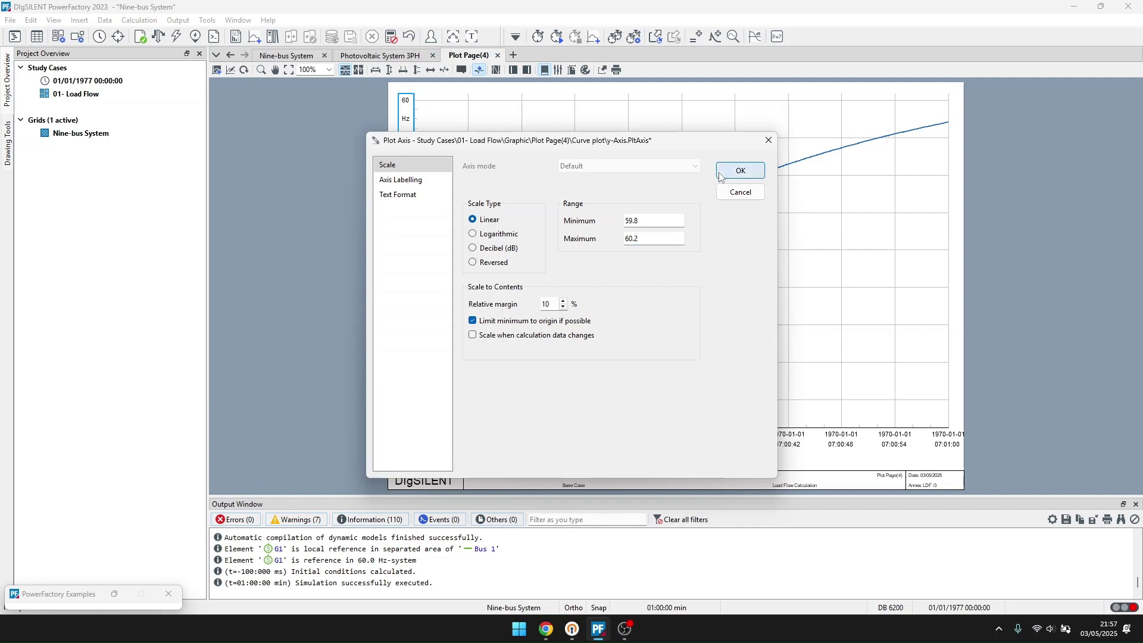
{"action": "left_click", "coordinate": [757, 173]}
{"action": "left_click", "coordinate": [974, 166]}
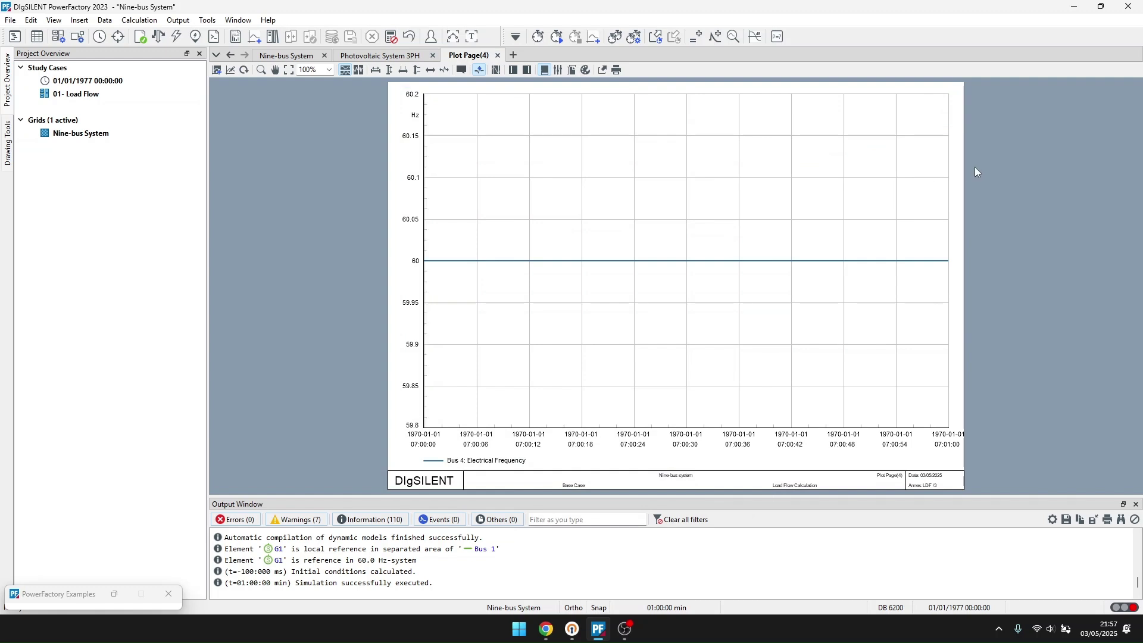